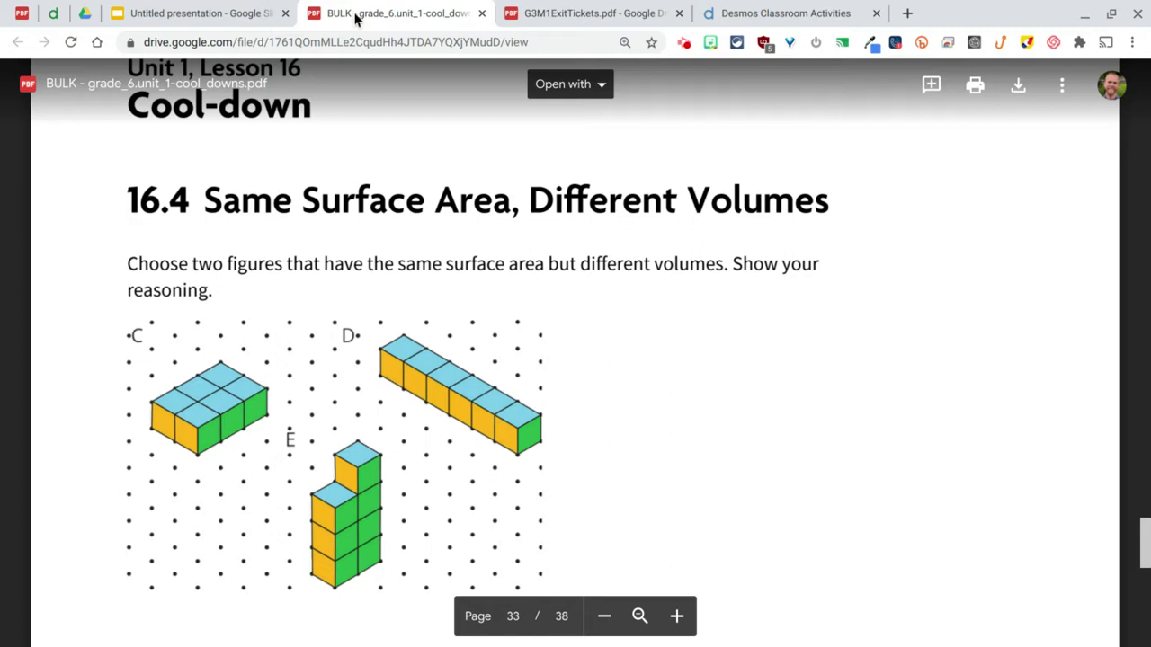
Step: Look over the BULK cool-downs and G3M1 exit-ticket PDFs, then switch to Desmos Classroom Activities
scroll(532, 326, up, 1)
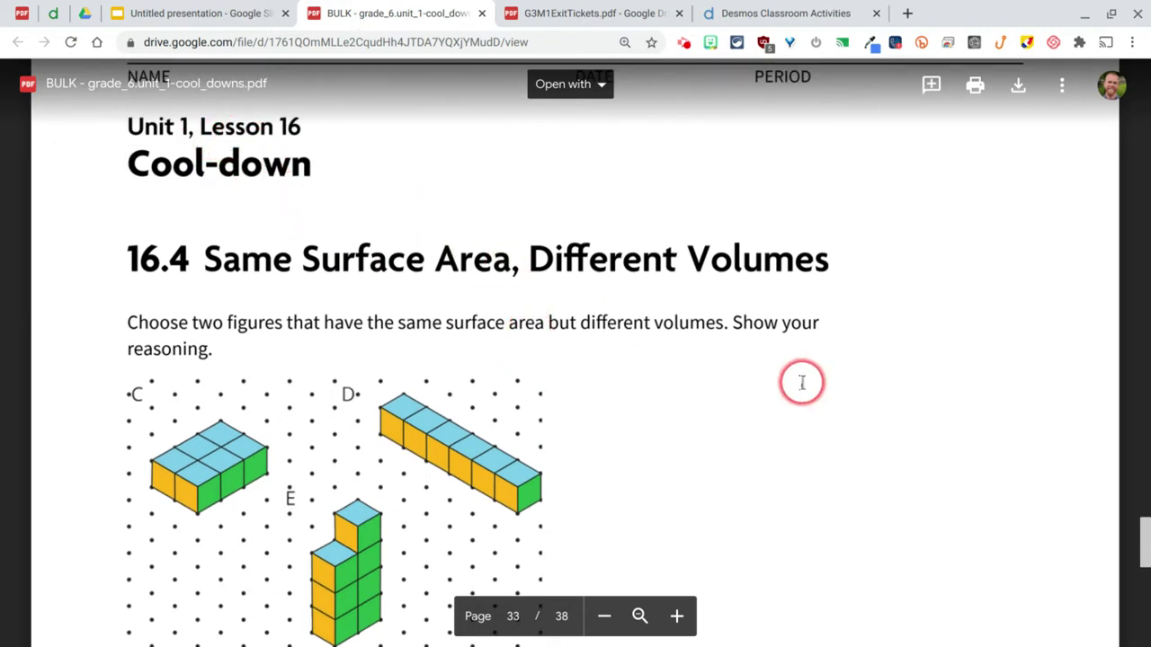
scroll(802, 383, down, 1)
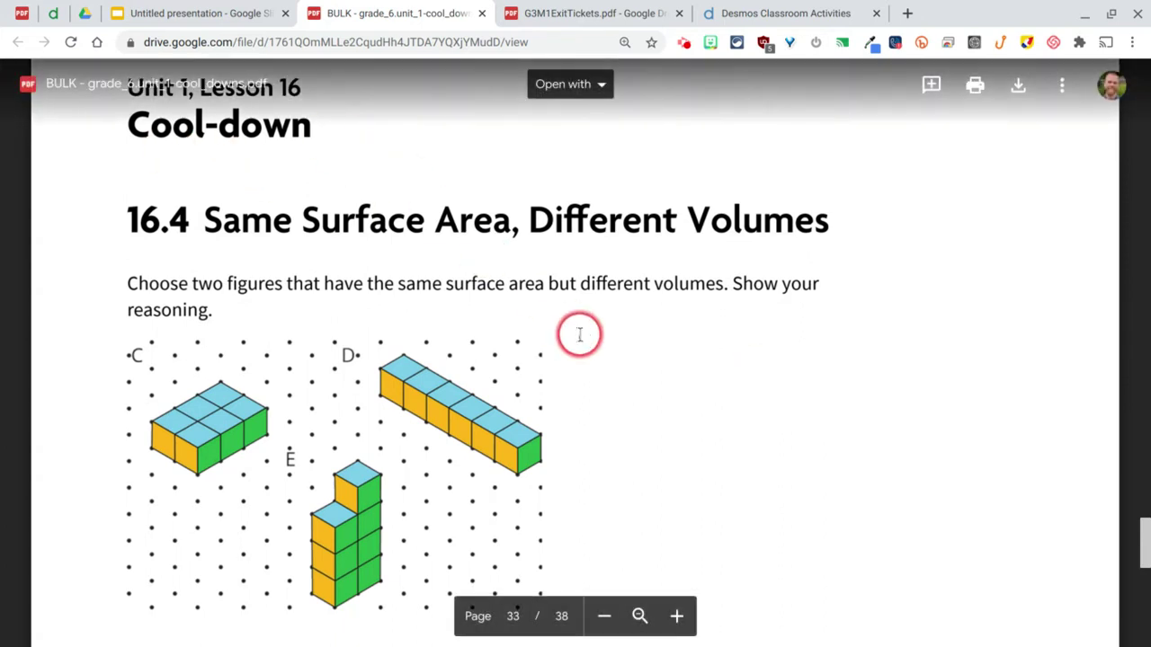
click(593, 13)
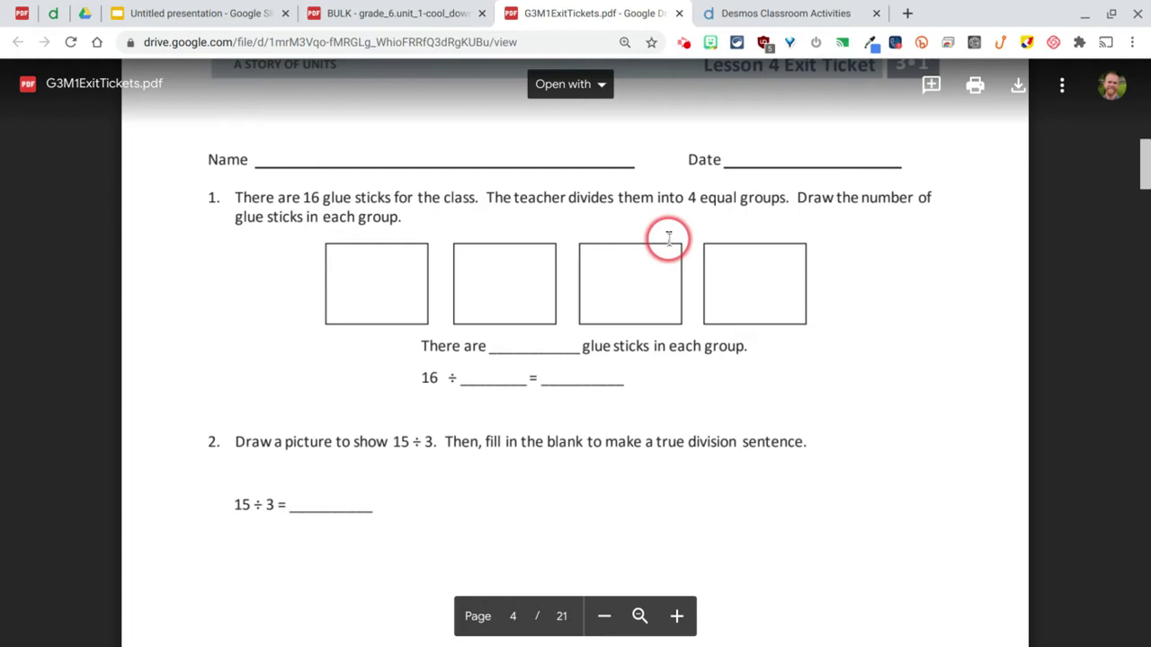
scroll(668, 237, up, 1)
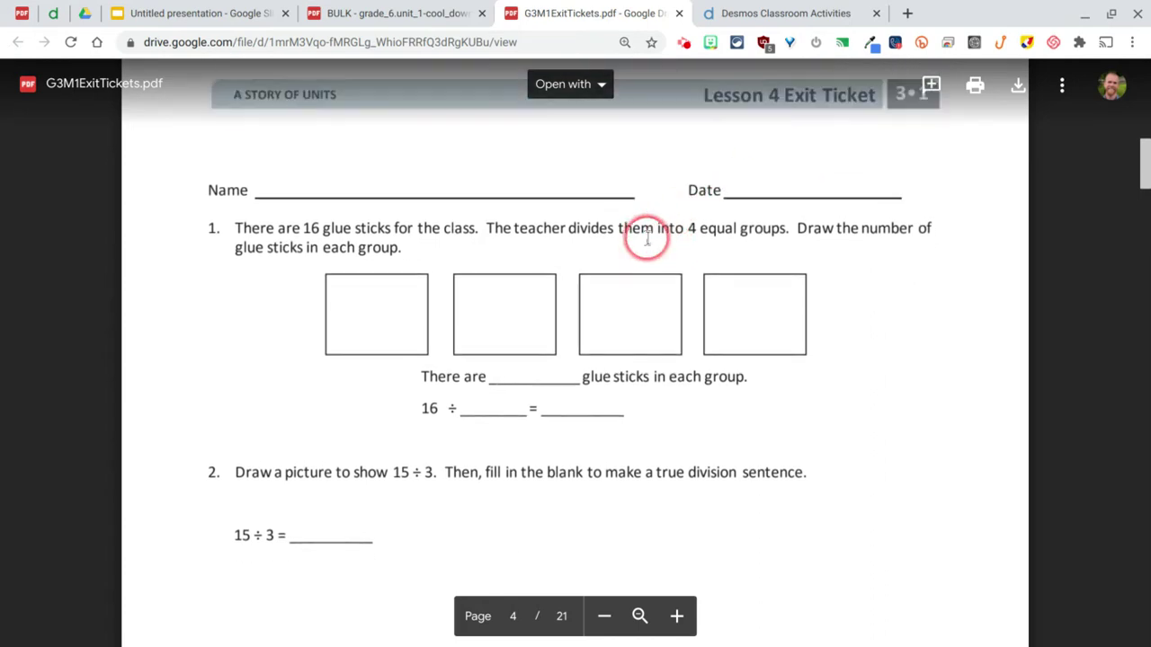
scroll(648, 239, down, 1)
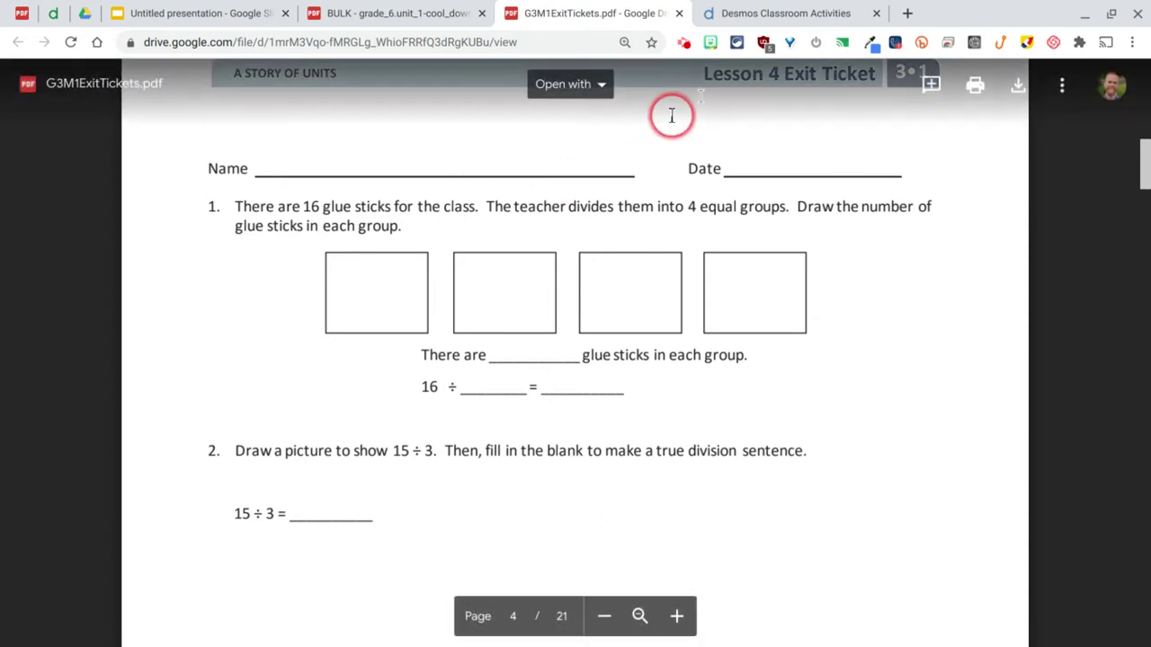
click(776, 18)
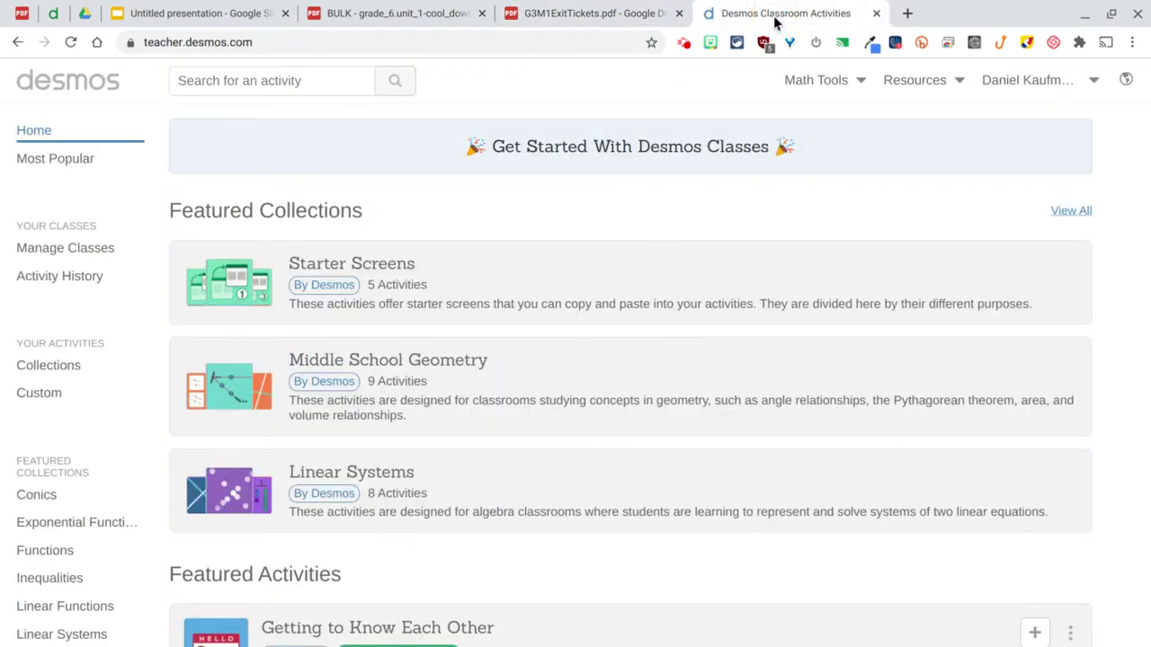
Step: Under Custom, create a new activity named '**DELETE LATER**'
click(40, 397)
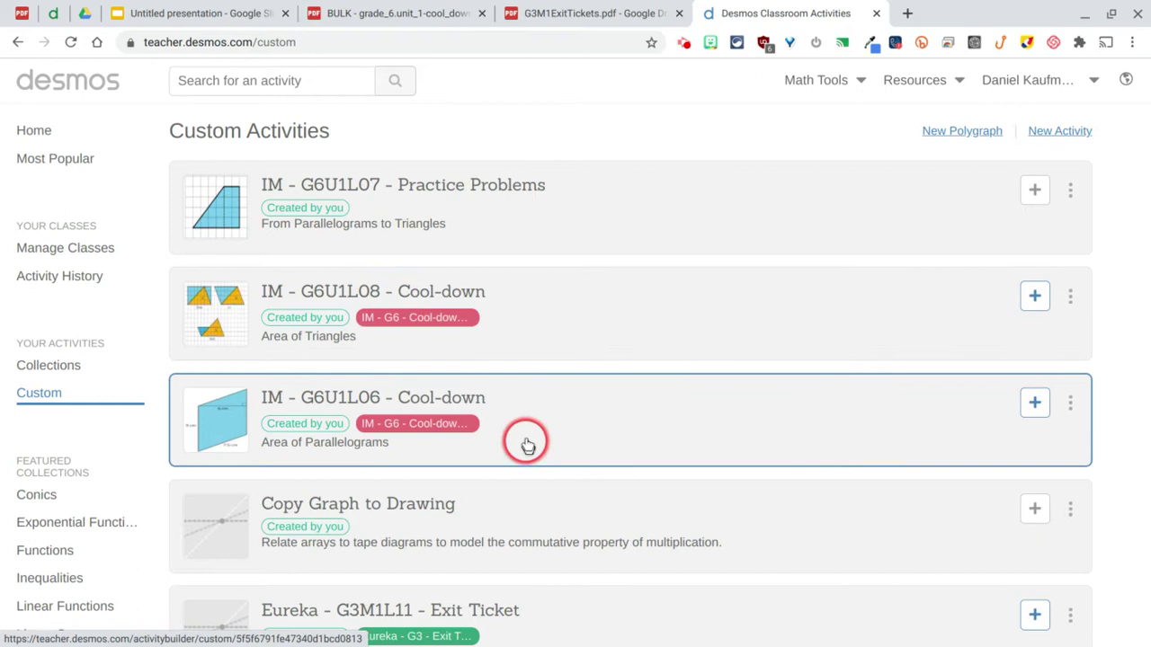
click(1061, 131)
click(356, 175)
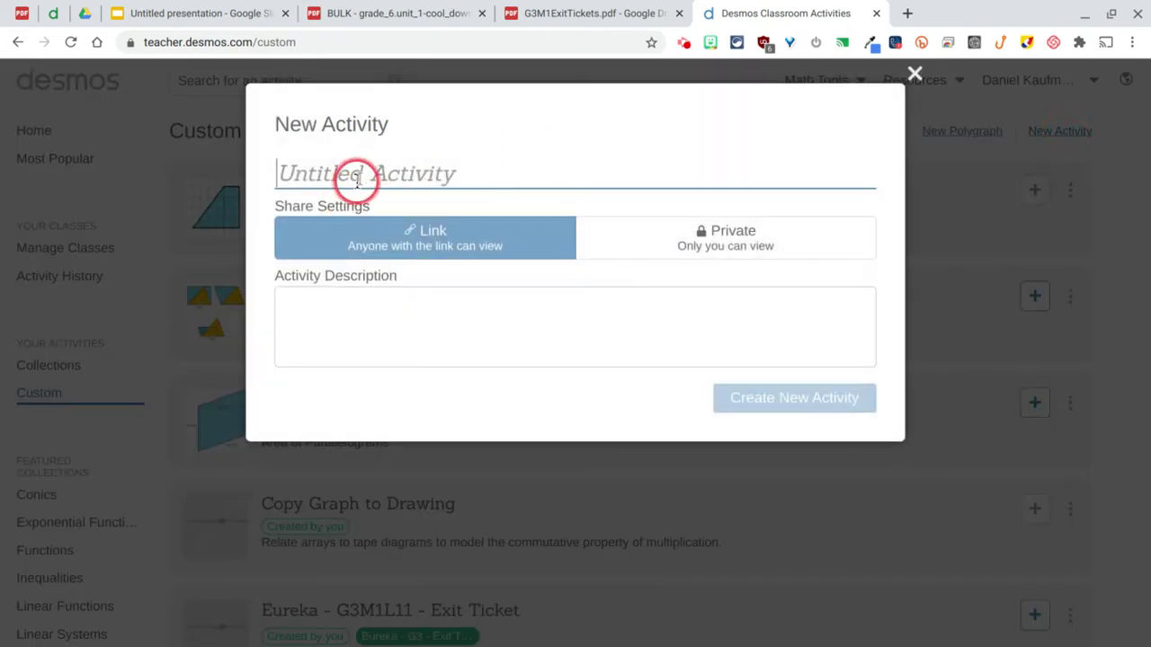
text(**DELETE LATER**)
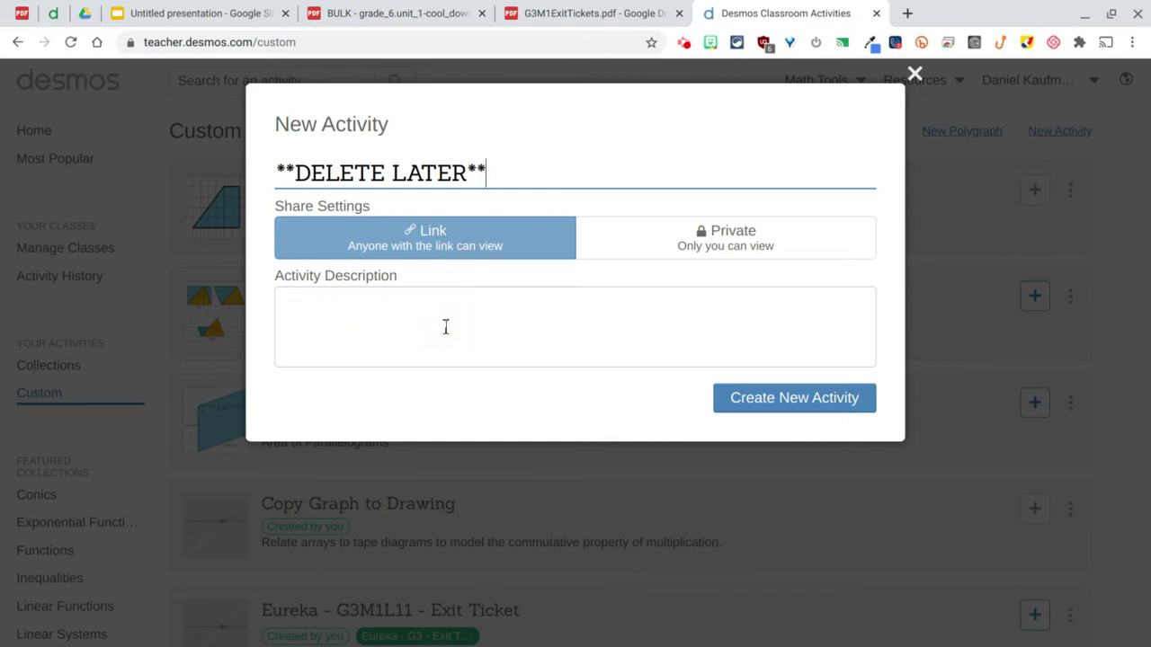
click(753, 412)
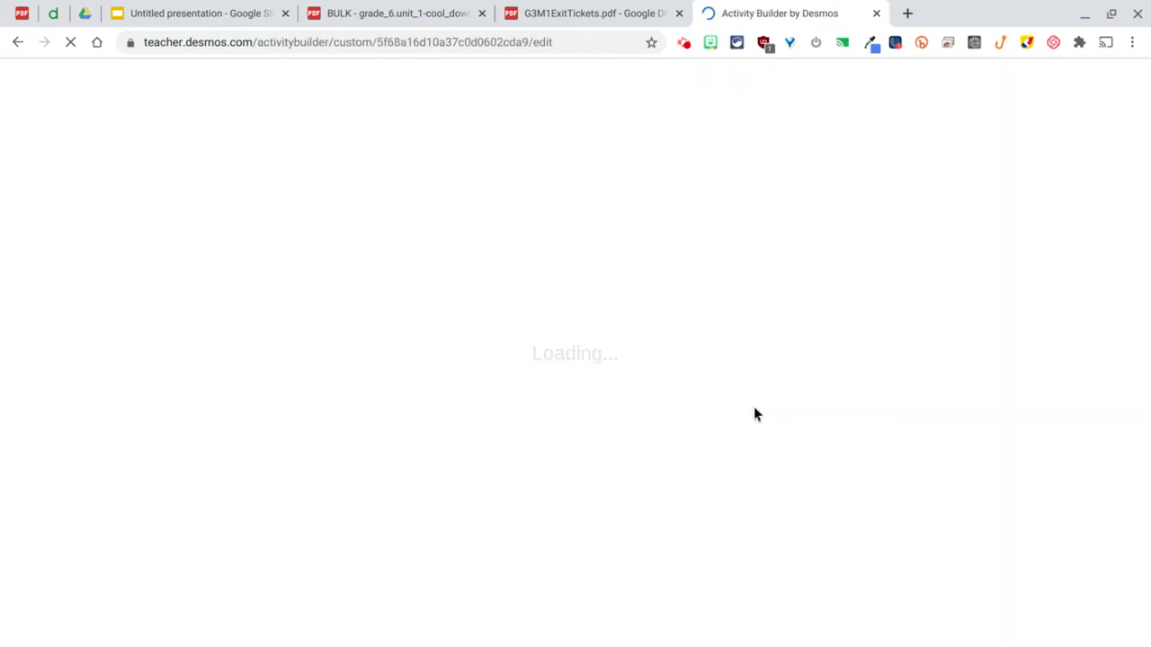
Step: Title the first screen '#1' and add a blank Note component to it
click(293, 243)
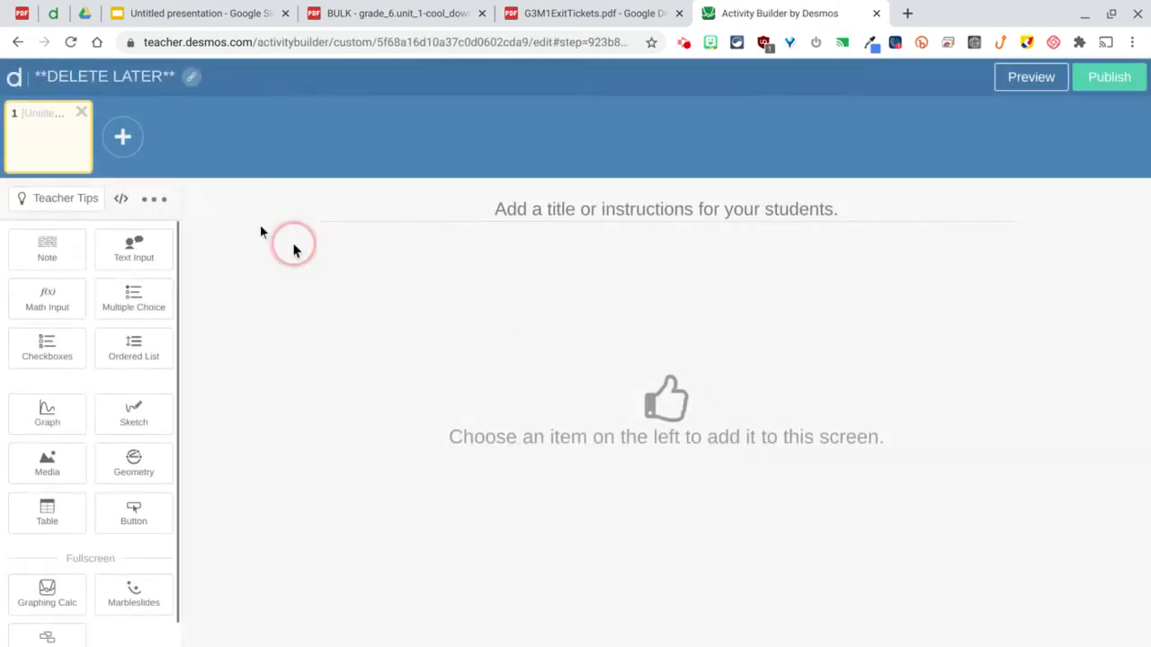
click(31, 118)
click(123, 133)
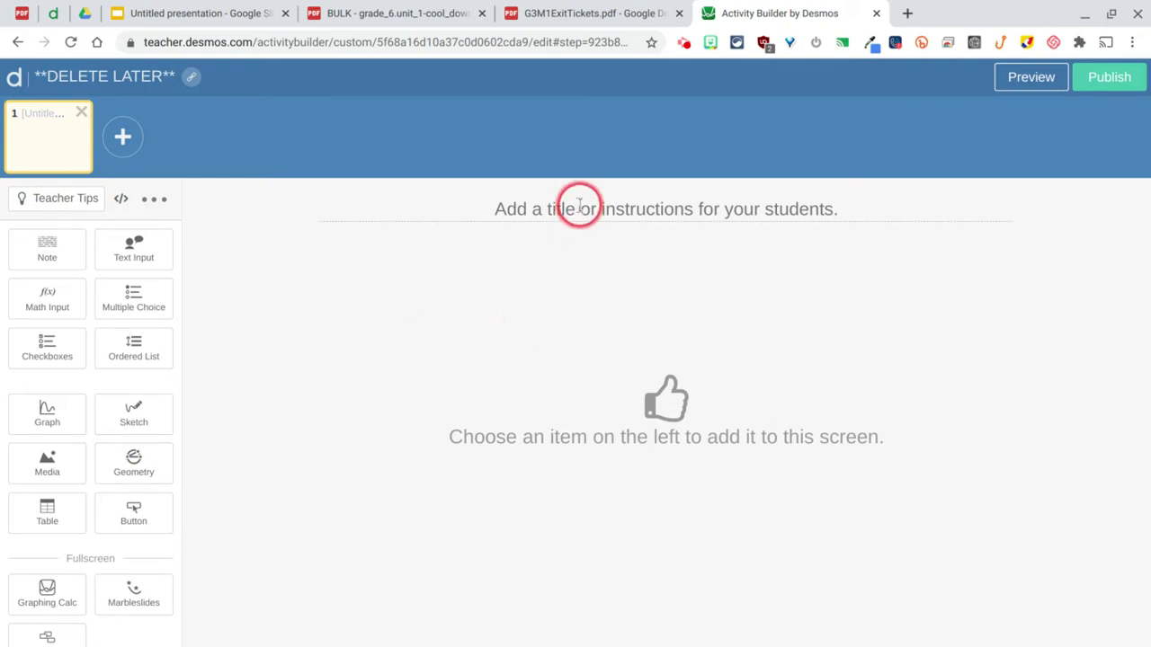
click(633, 205)
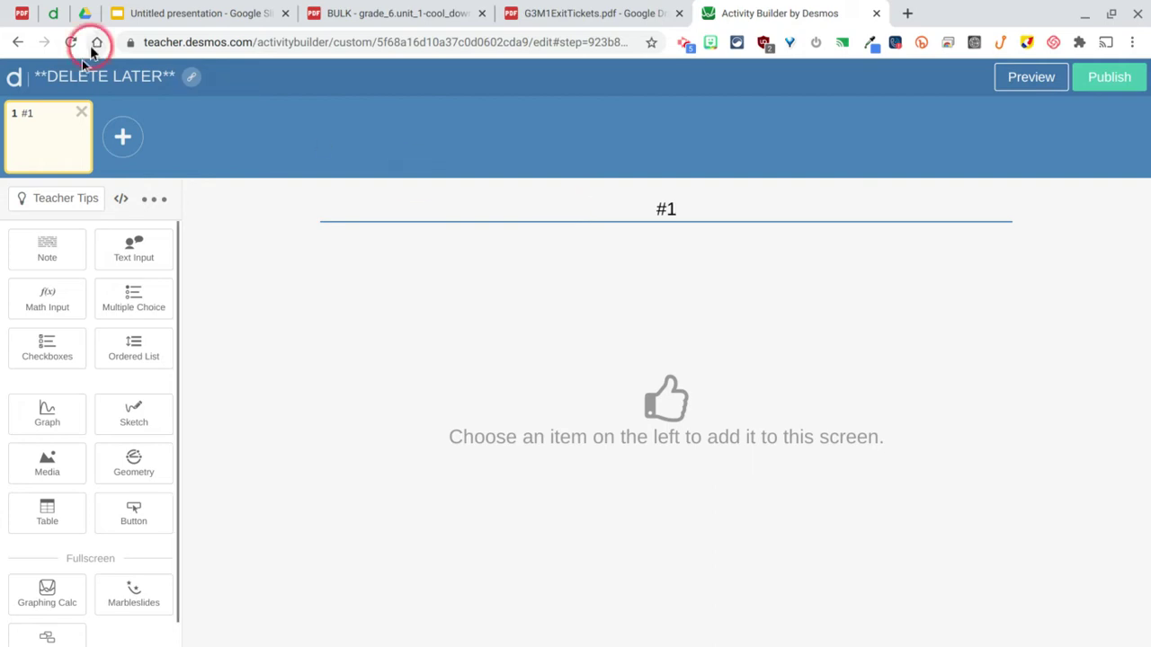
click(56, 257)
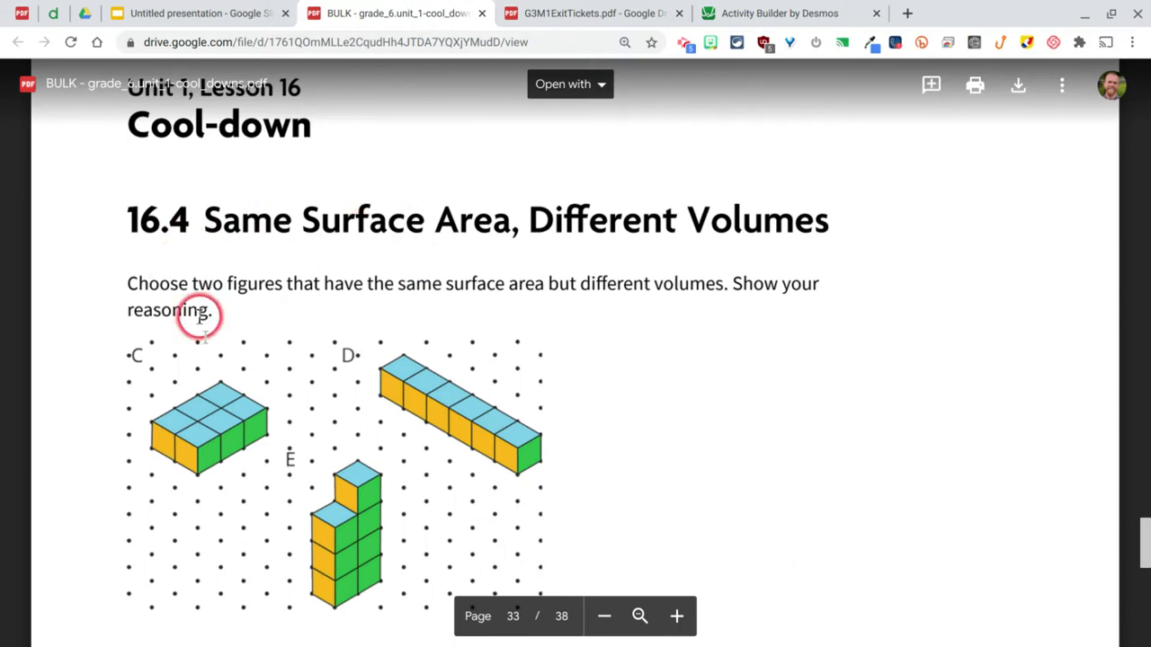
Step: Select cool-down 16.4's prompt from 'Choose two figures' through 'Show your reasoning.'
scroll(220, 342, down, 1)
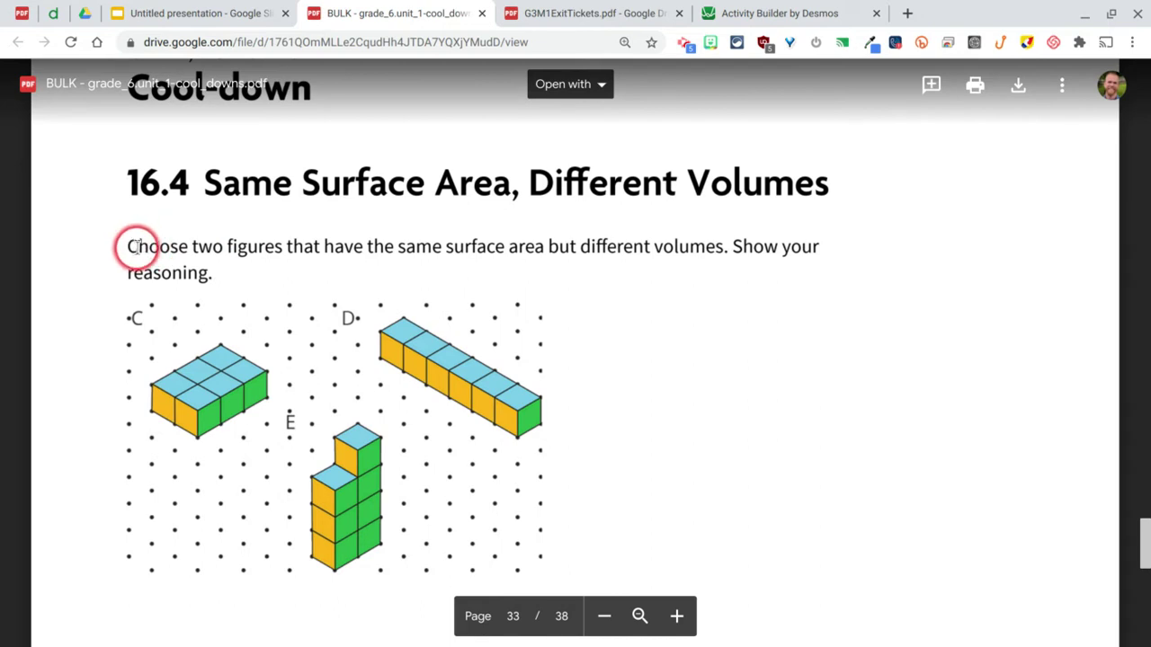
drag(130, 244, 217, 273)
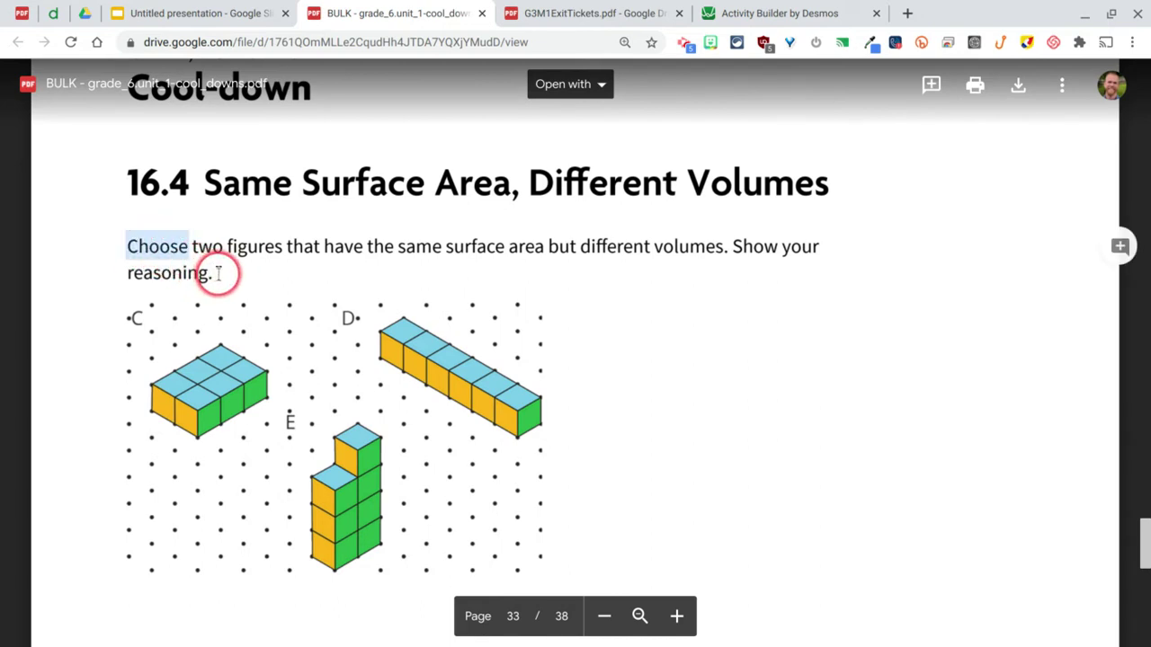
drag(134, 247, 238, 280)
key(ctrl+c)
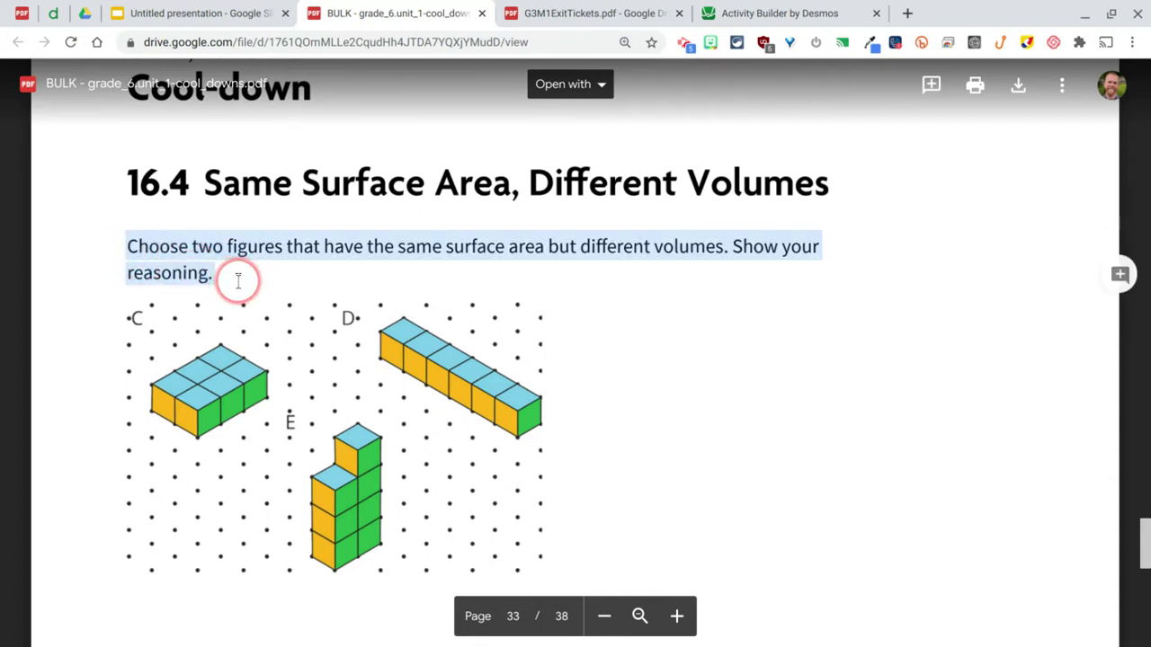
Step: Paste the 16.4 prompt into screen #1's note as one line and check it in student preview
click(738, 20)
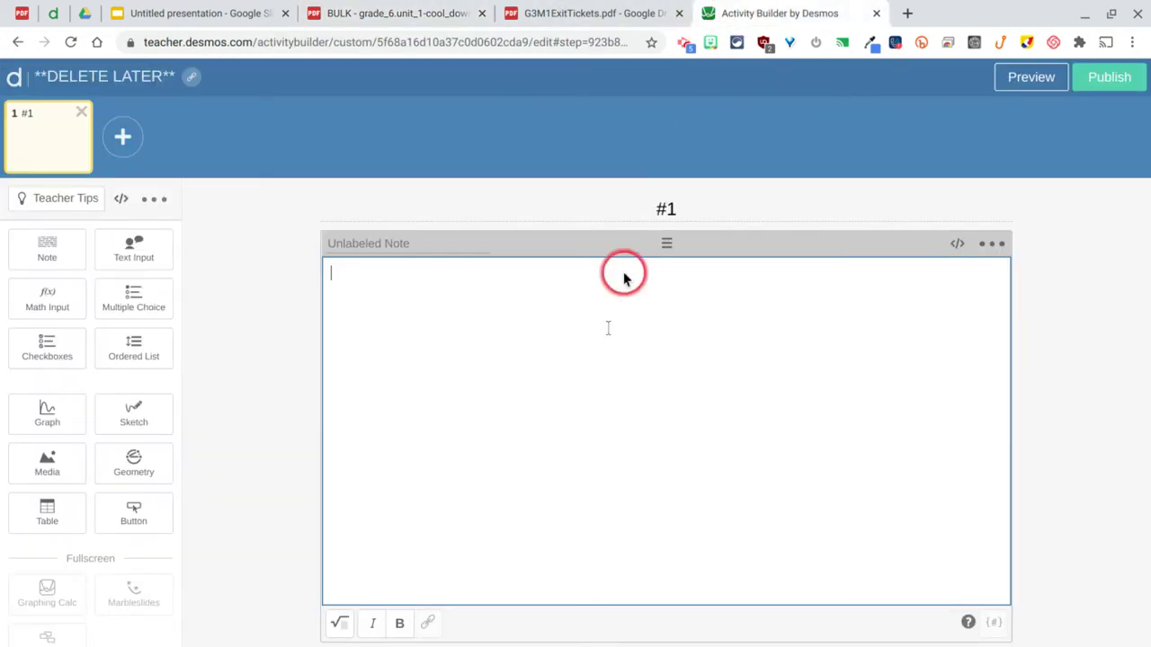
click(543, 325)
key(ctrl+v)
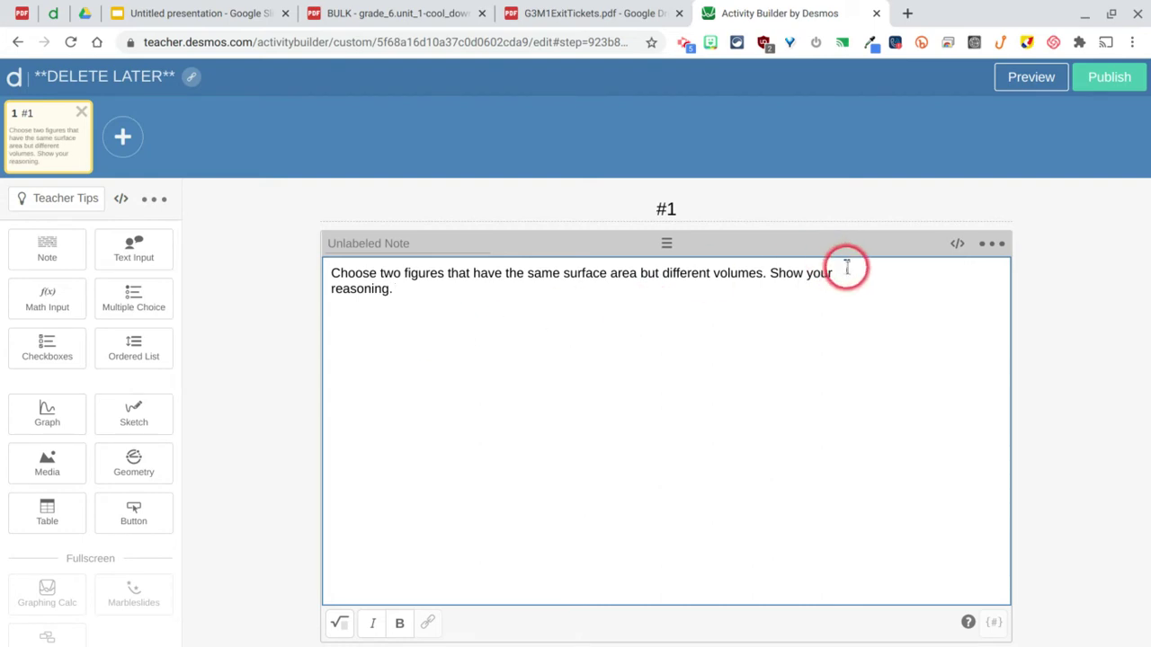
click(847, 270)
key(Delete)
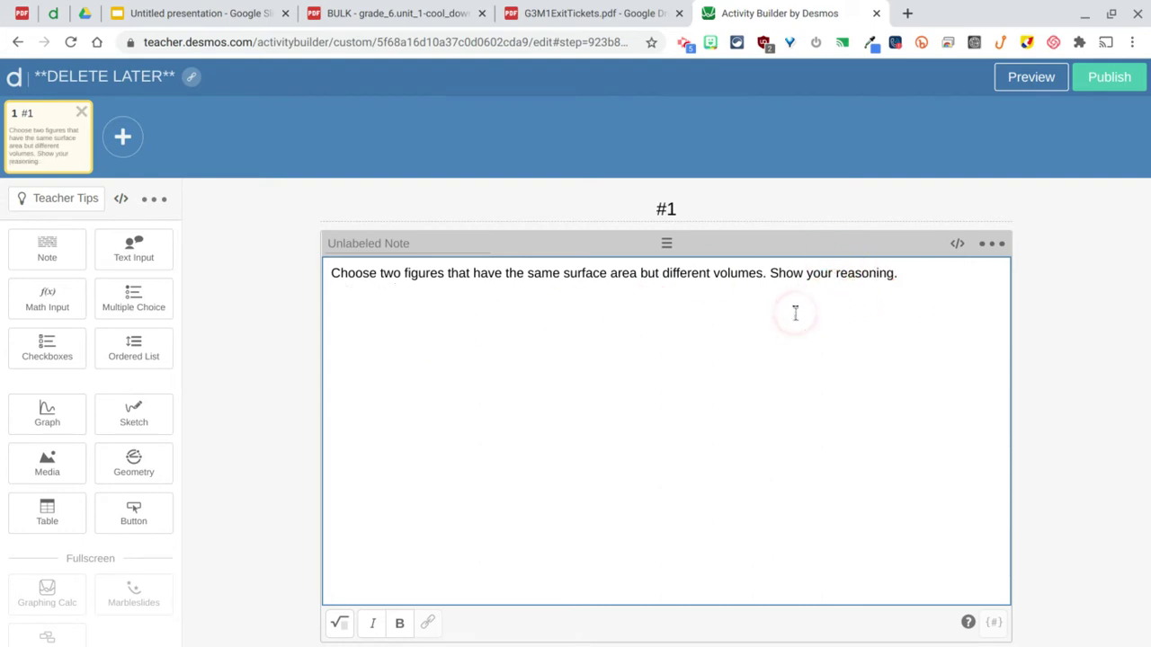
click(1028, 78)
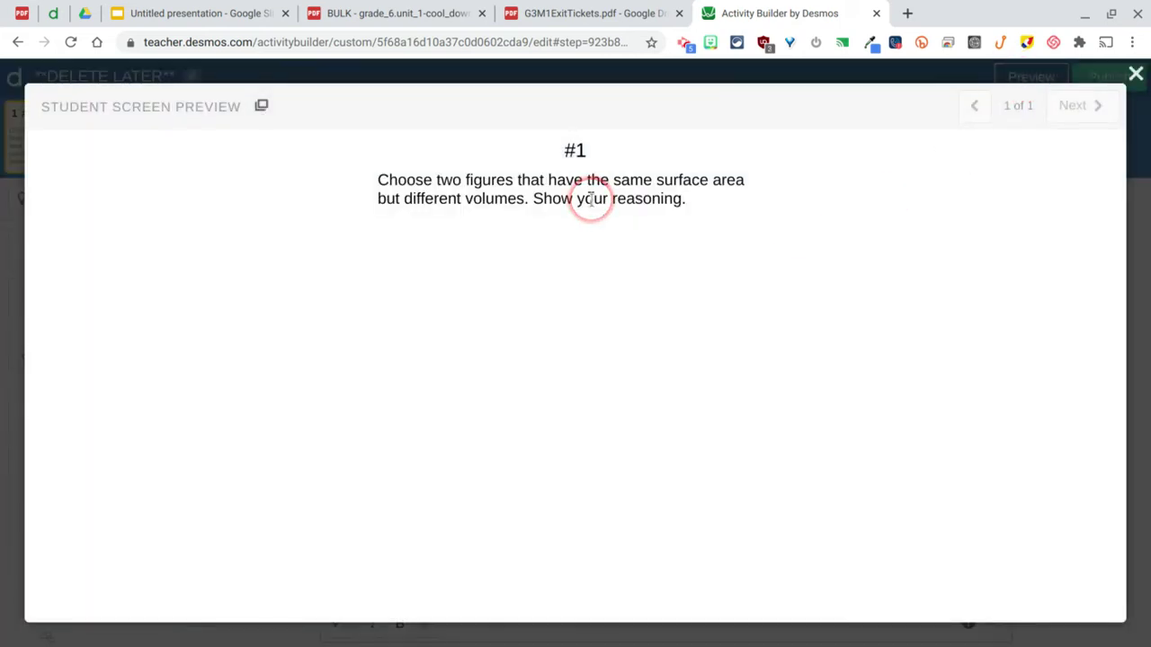
click(1136, 73)
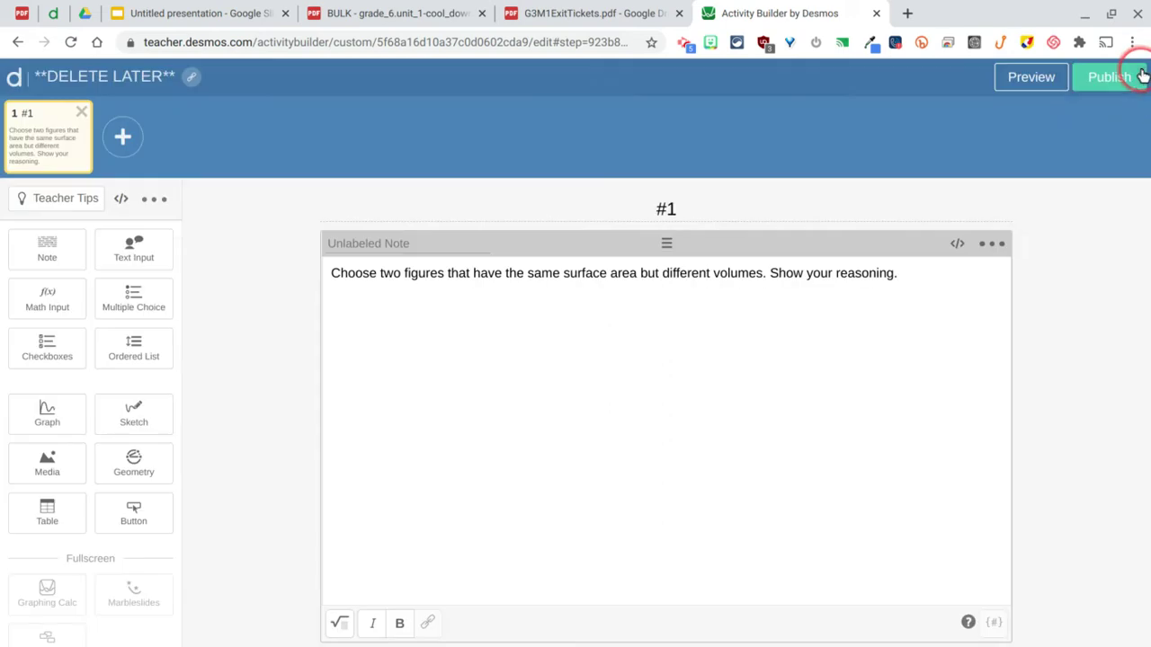
Step: Screenshot cube figures C, D and E from cool-down 16.4 in the PDF
click(423, 14)
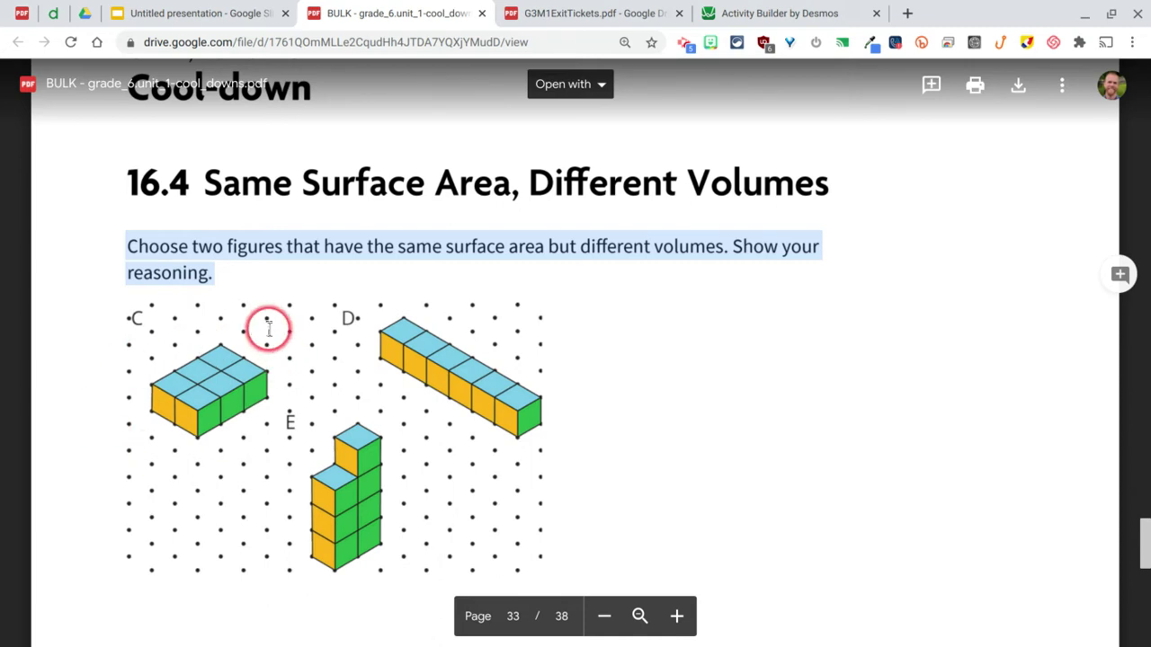
click(807, 16)
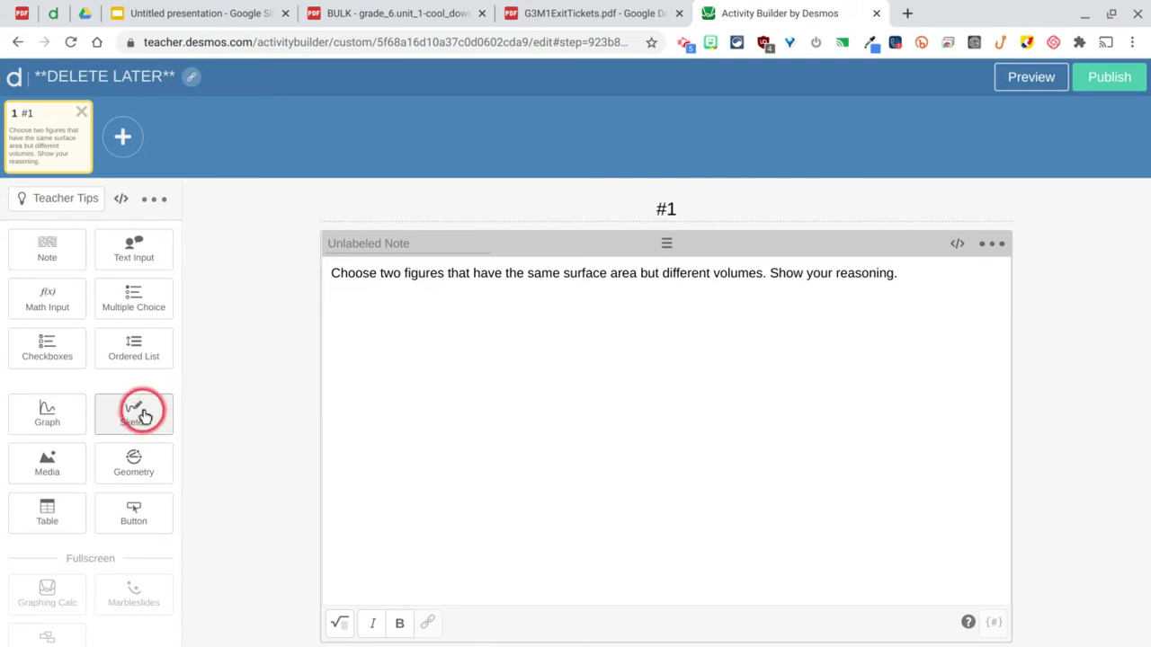
click(396, 14)
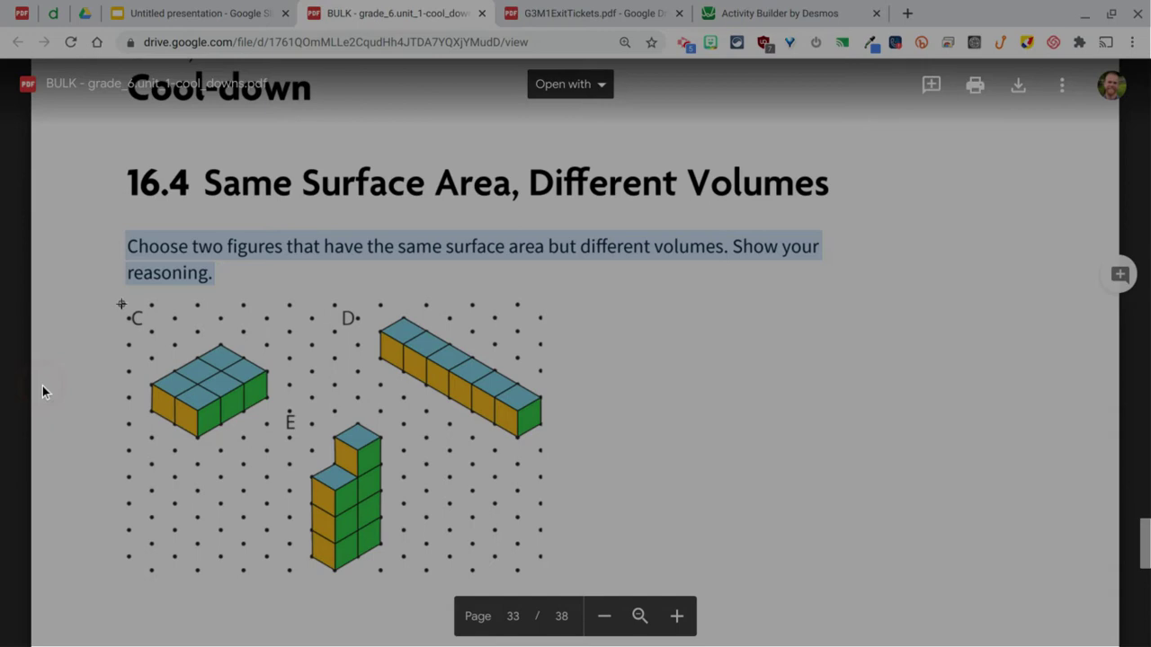
drag(119, 300, 548, 580)
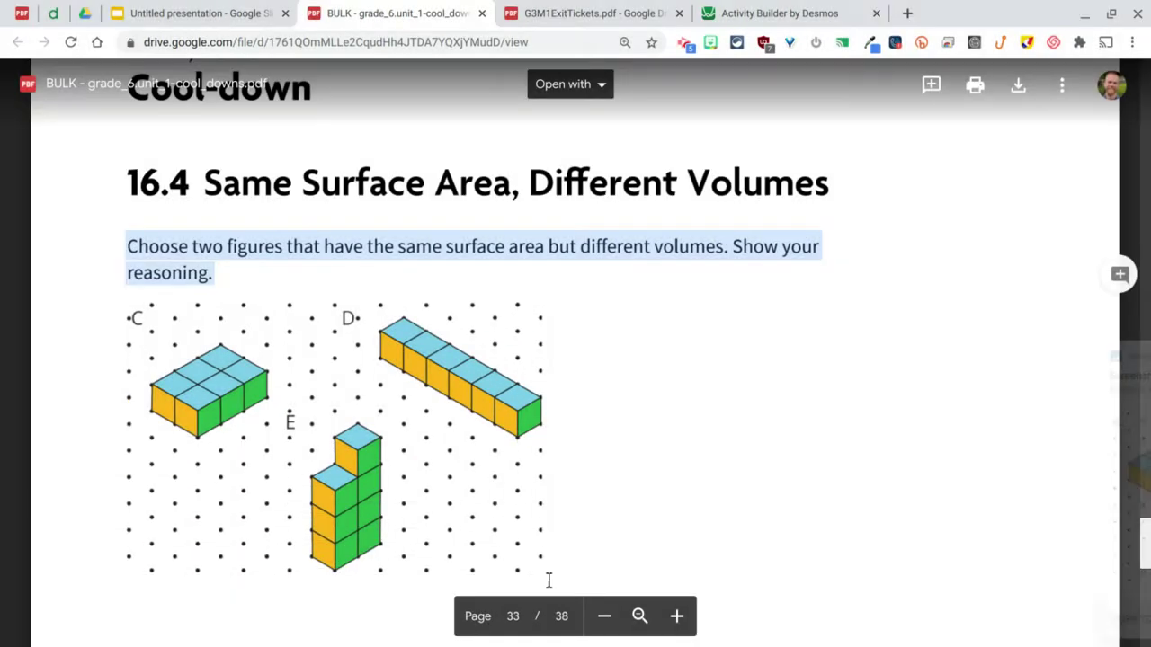
Step: Add a Sketch with the cube-figures screenshot from Downloads as its custom background image
click(785, 18)
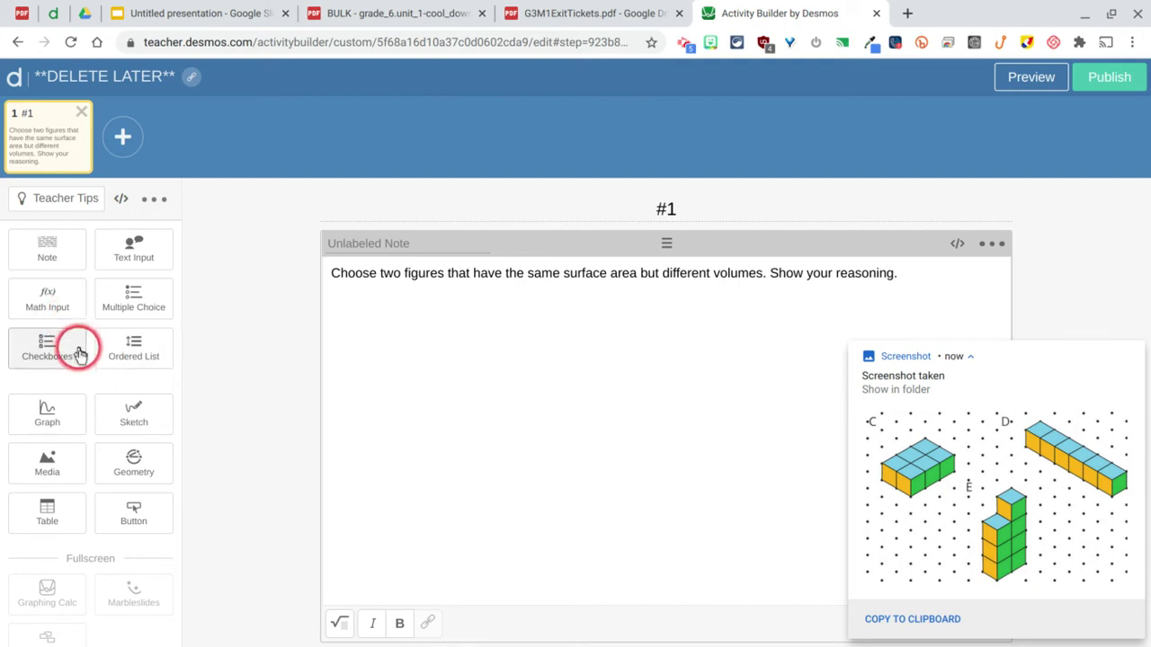
click(126, 412)
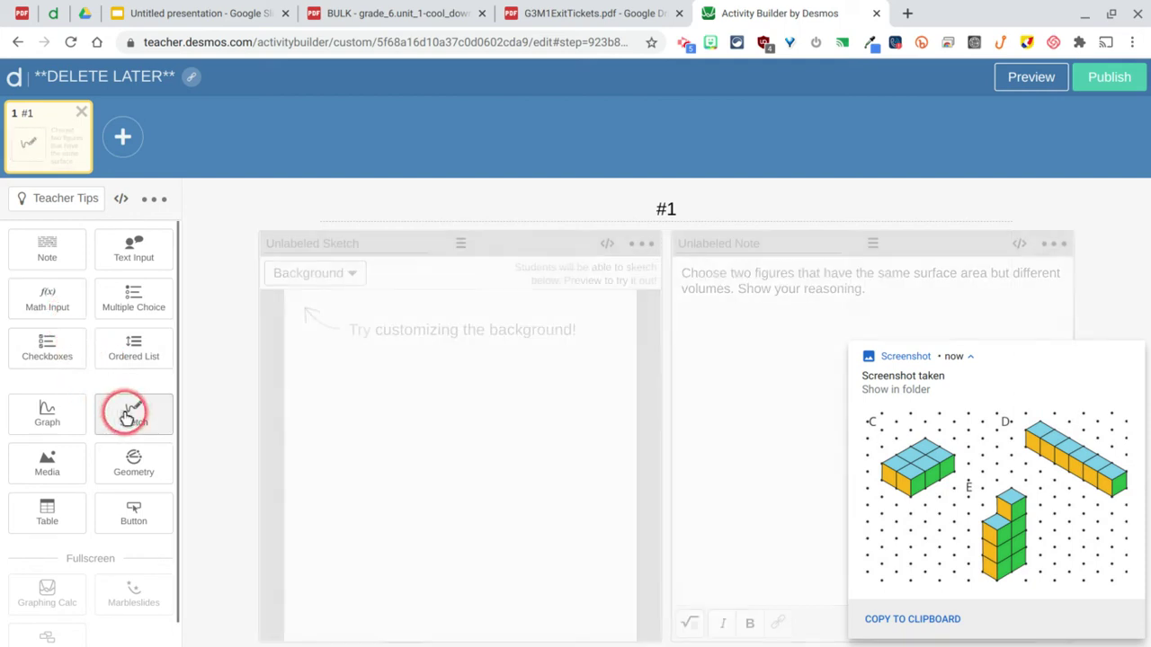
click(328, 278)
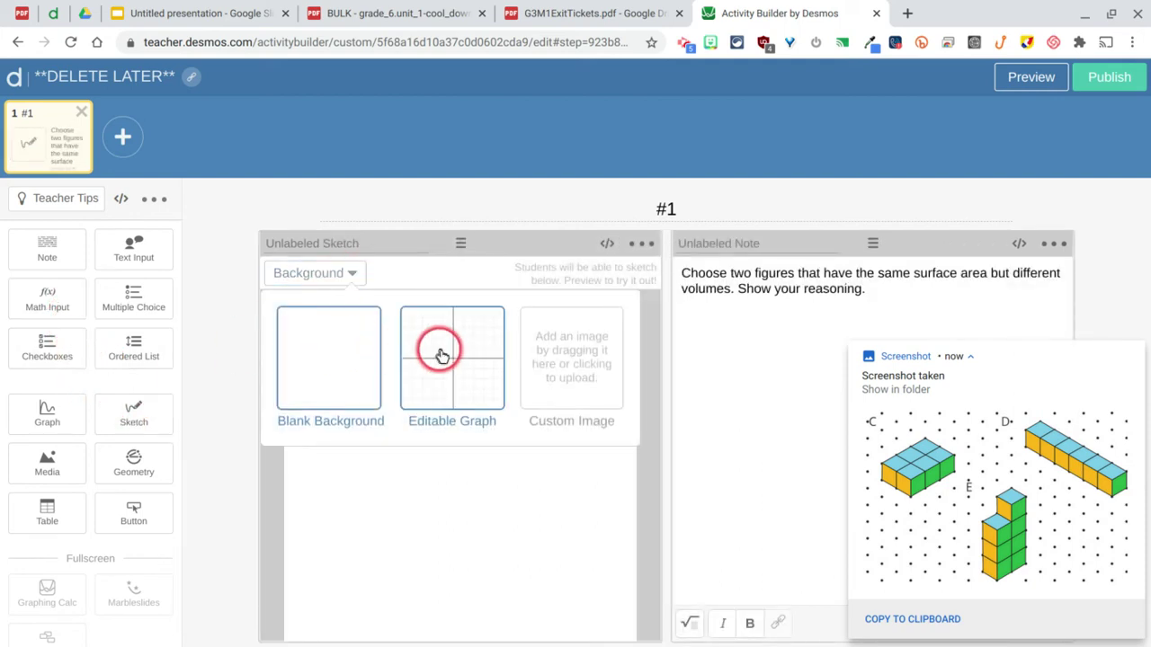
click(606, 379)
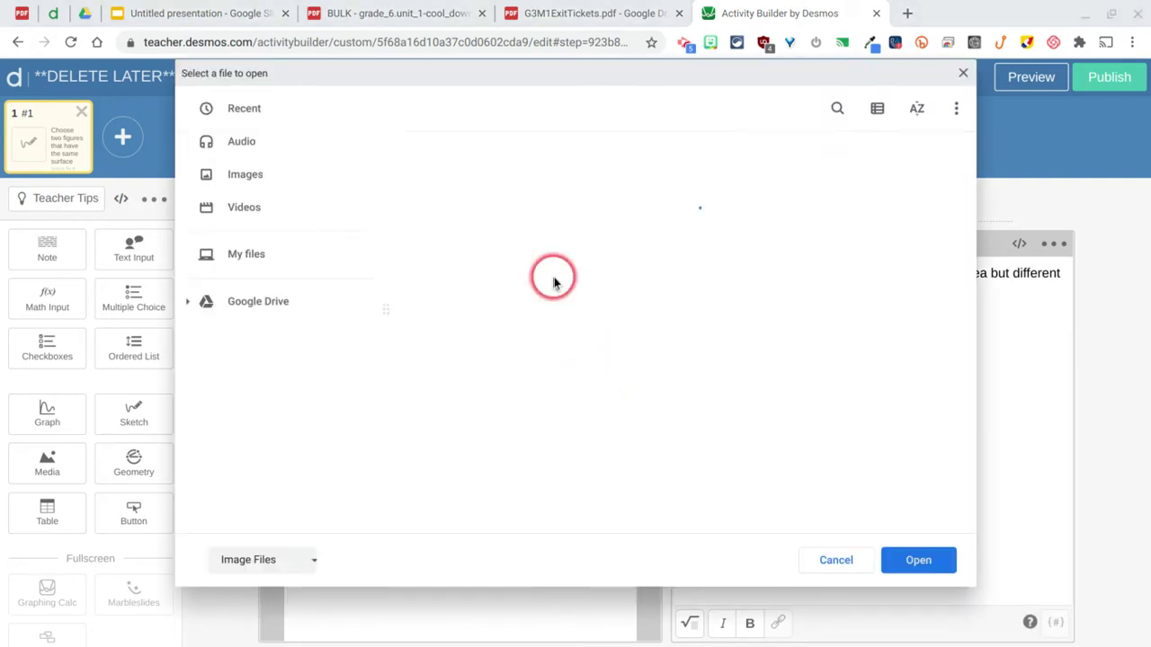
click(527, 315)
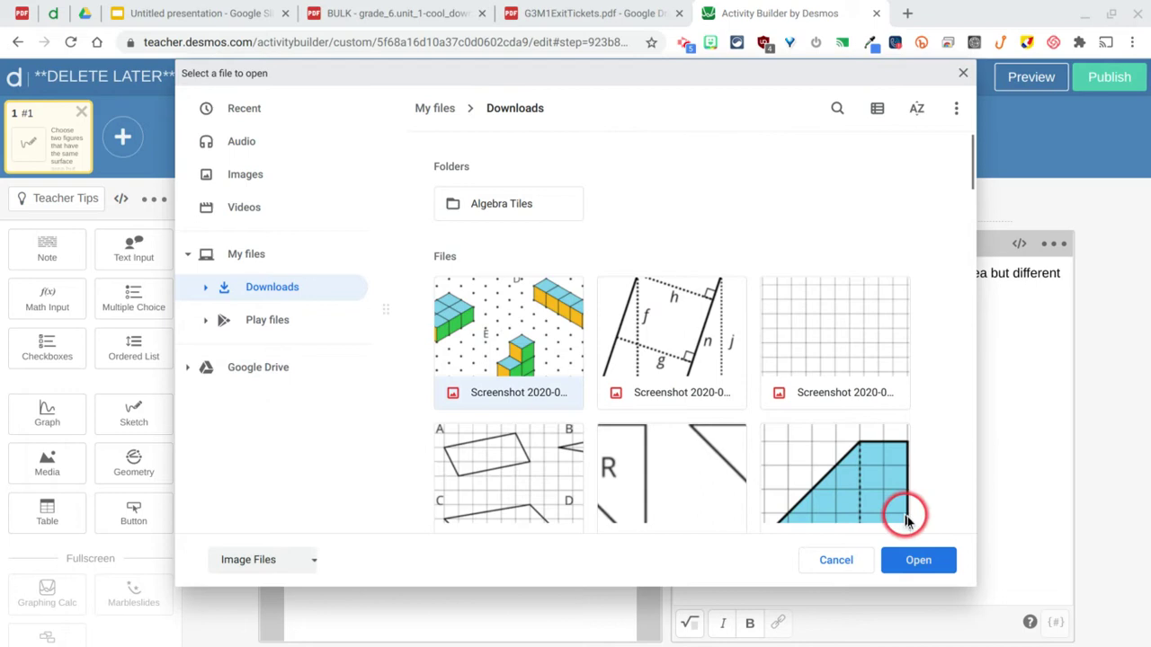
click(928, 560)
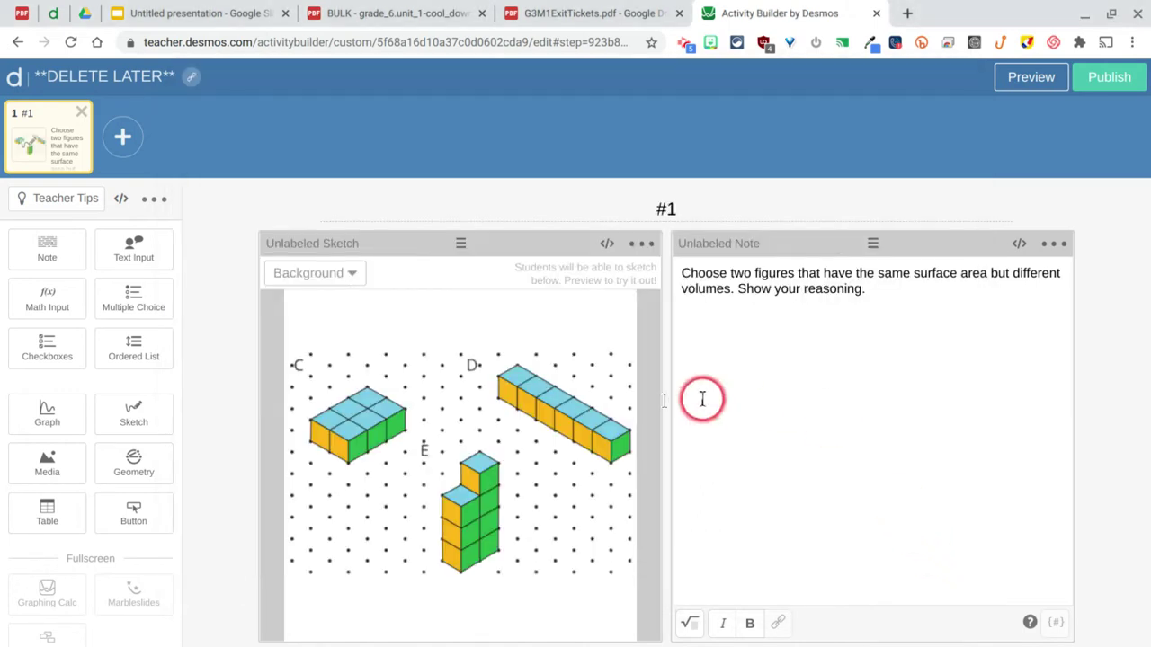
mouse_move(874, 243)
mouse_down()
mouse_move(567, 224)
mouse_move(593, 249)
mouse_move(926, 333)
mouse_move(822, 315)
mouse_move(847, 267)
mouse_up()
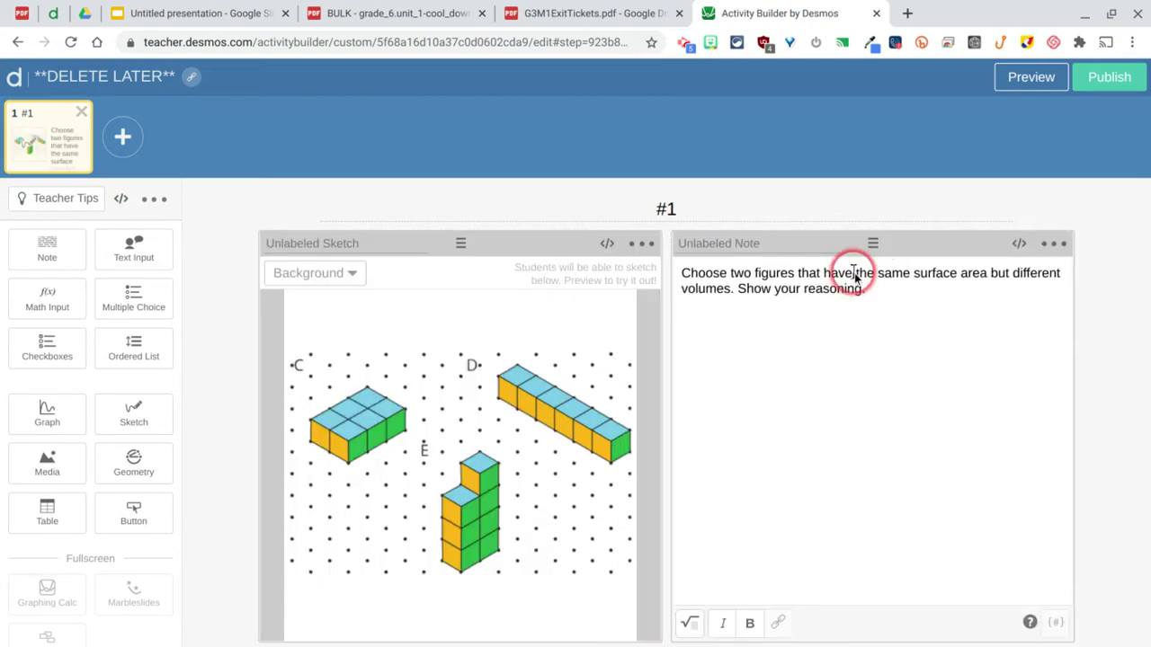
click(1021, 79)
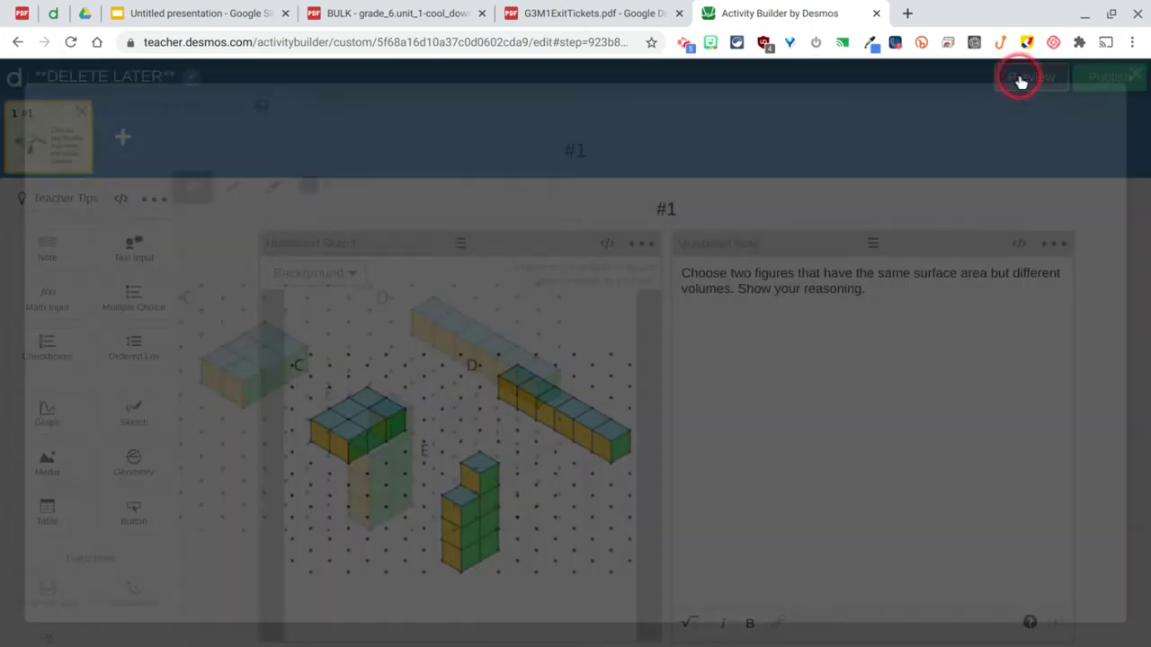
click(320, 352)
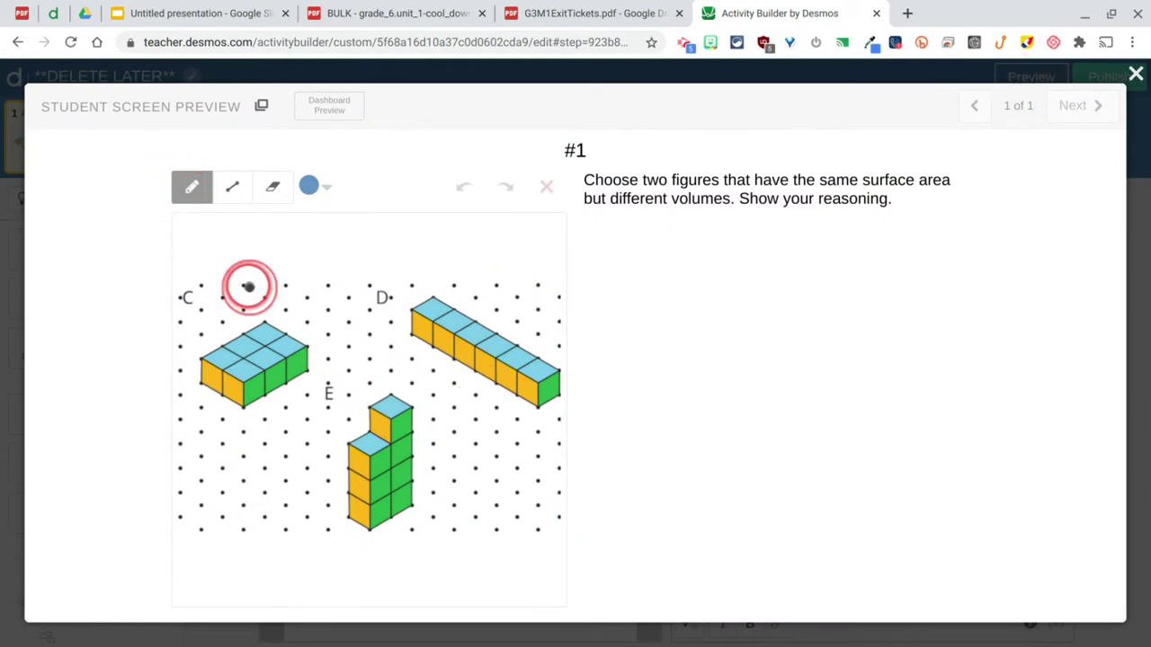
mouse_move(249, 282)
mouse_down()
mouse_move(300, 385)
mouse_move(188, 288)
mouse_up()
mouse_move(398, 284)
mouse_down()
mouse_move(428, 410)
mouse_move(545, 428)
mouse_move(543, 327)
mouse_move(439, 293)
mouse_up()
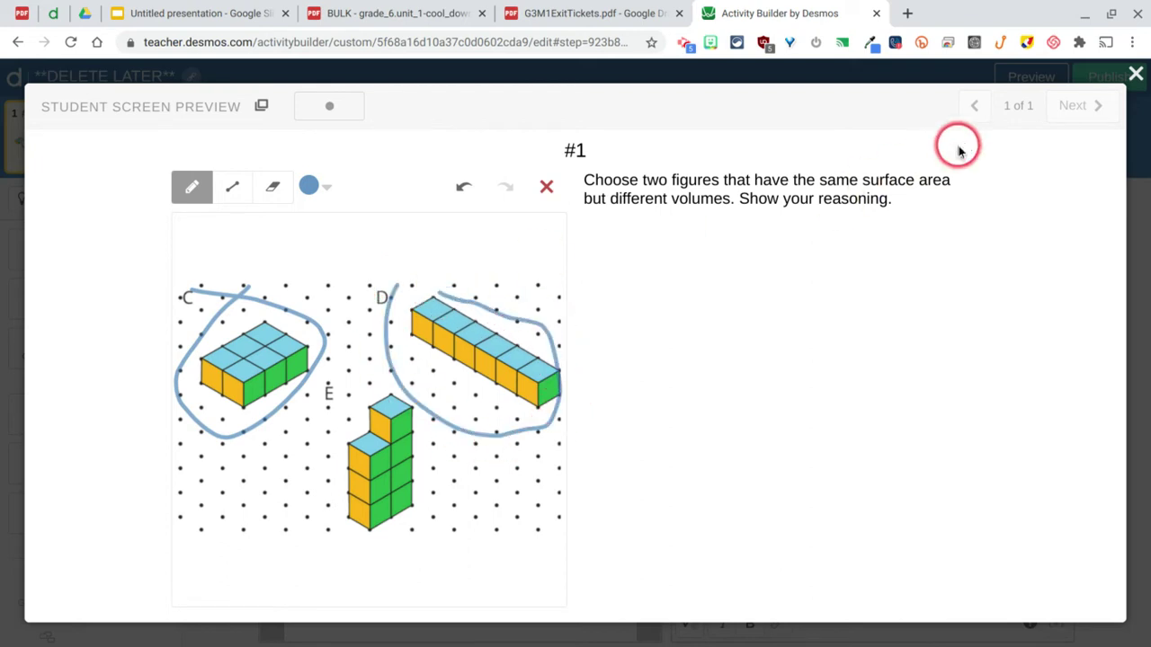
click(1135, 74)
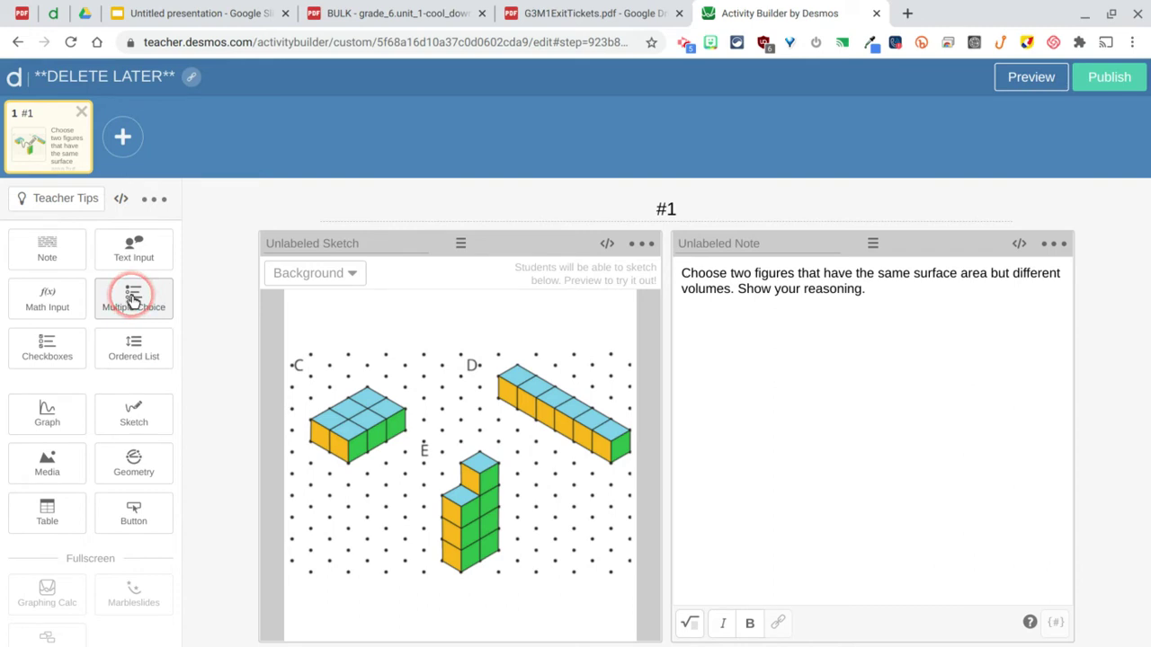
Step: Add a Checkboxes question below the note with options C, D and E
click(52, 356)
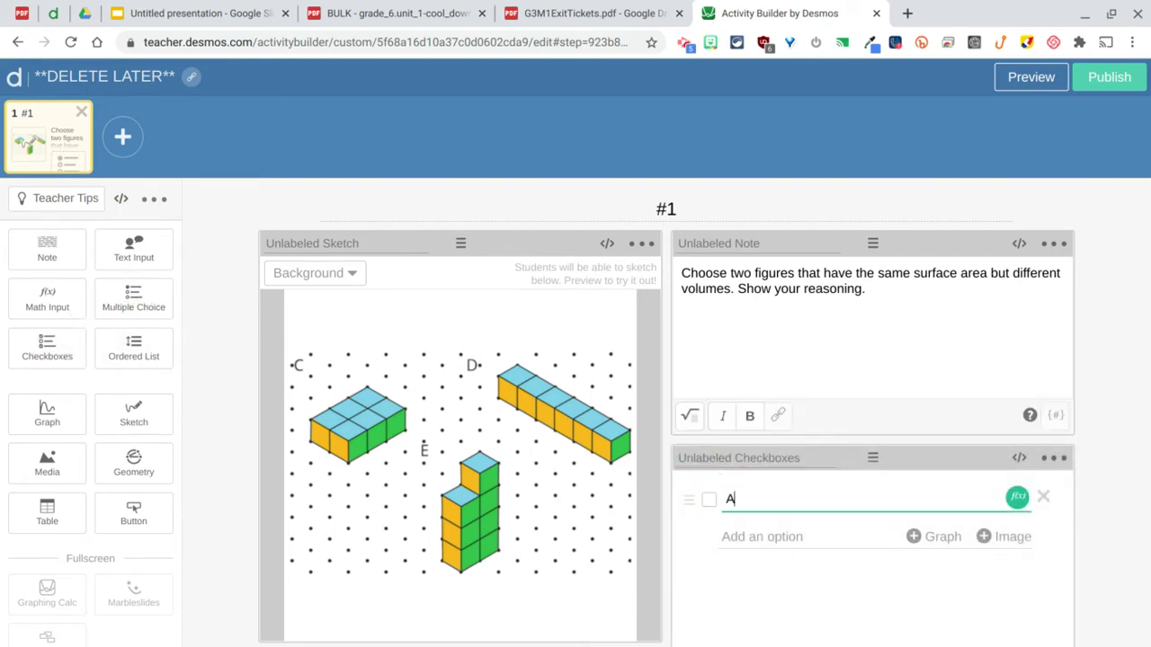
text(C)
key(Return)
text(D)
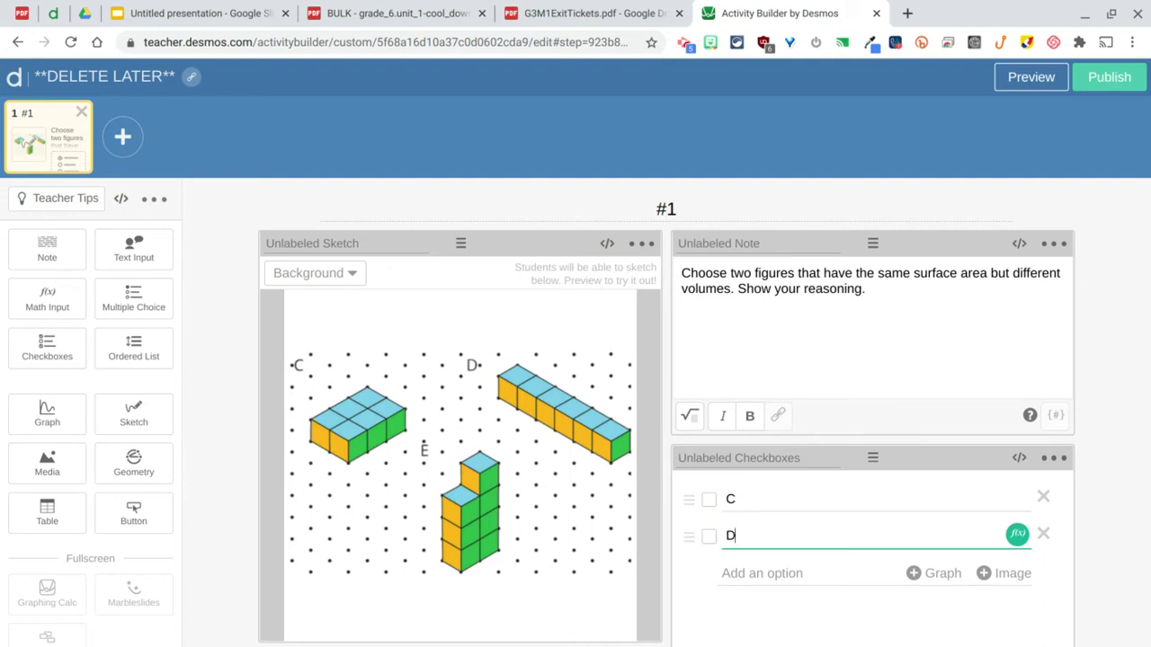
key(Return)
text(E)
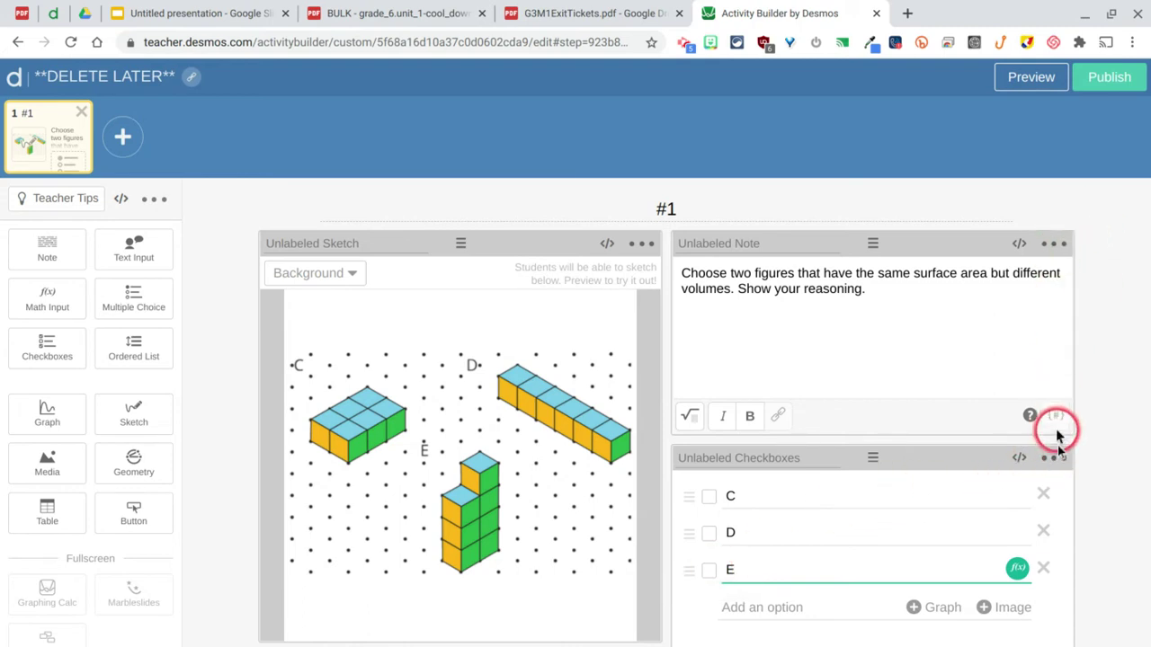
Step: Turn off Randomize choices for the checkbox question
click(1058, 460)
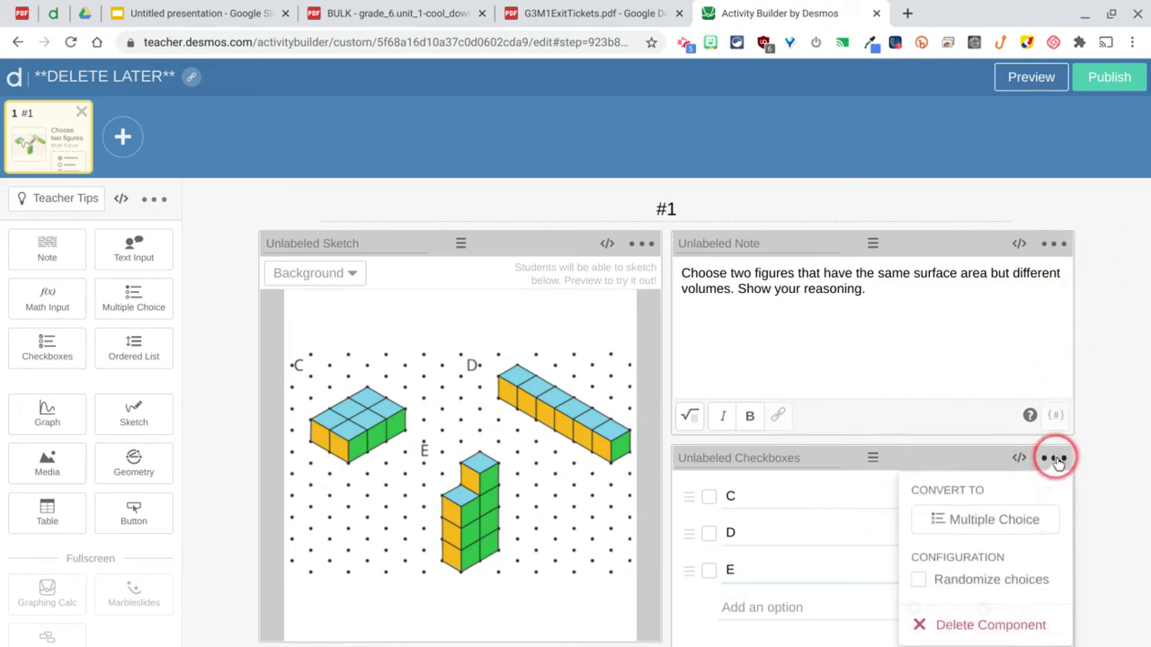
click(987, 581)
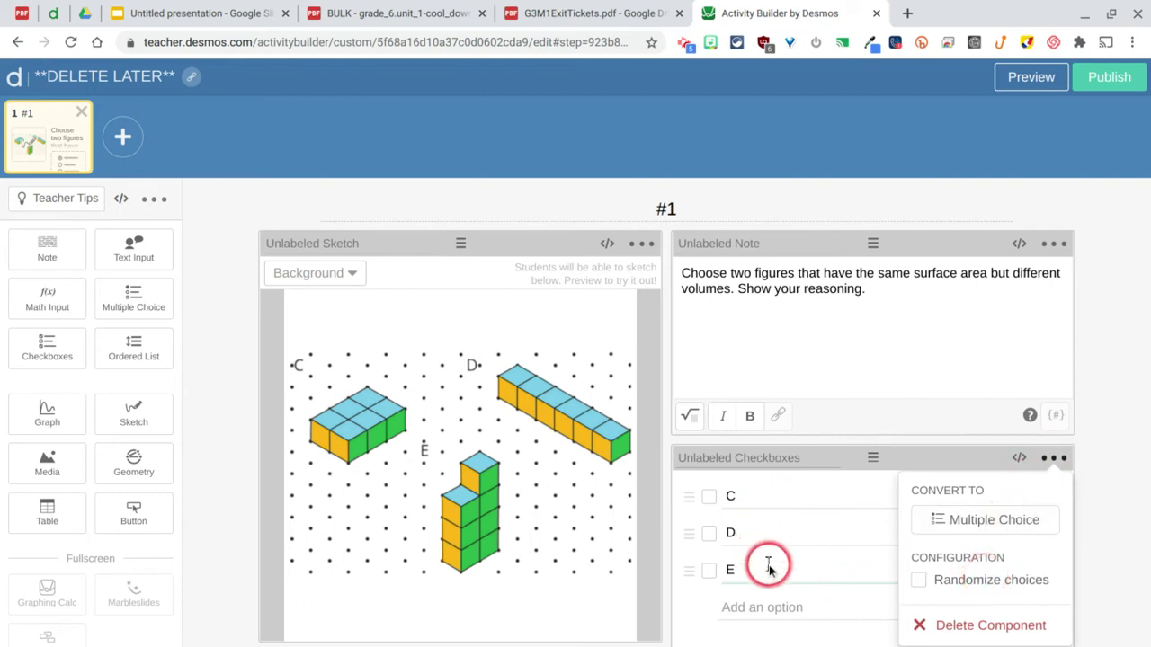
click(1055, 458)
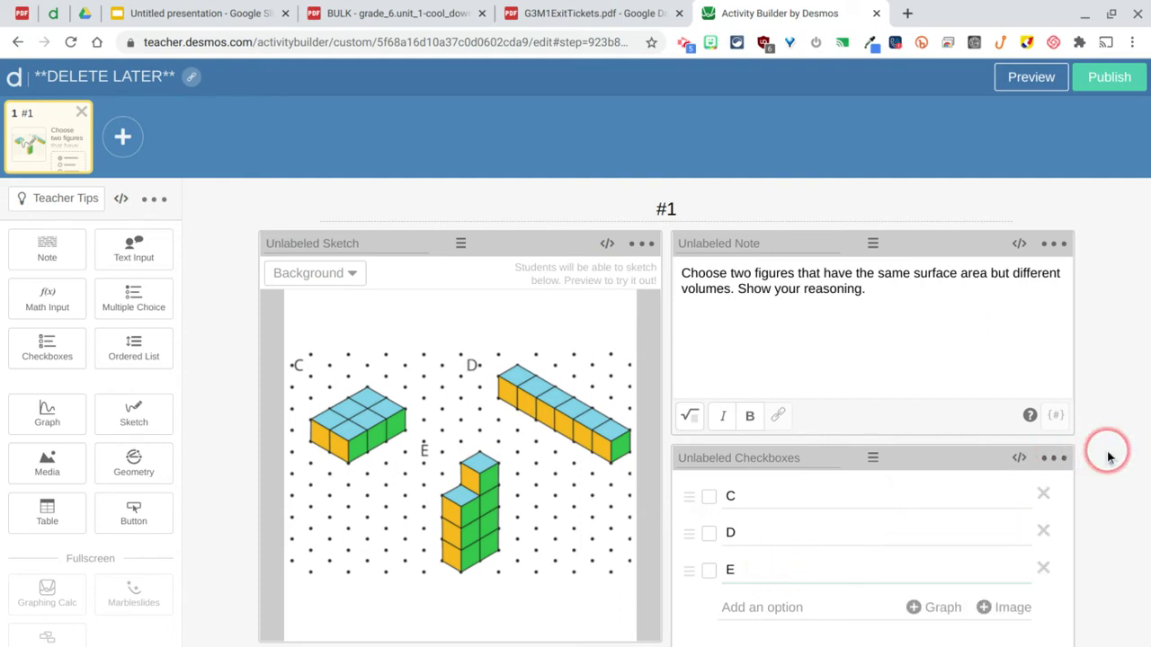
scroll(1108, 457, down, 1)
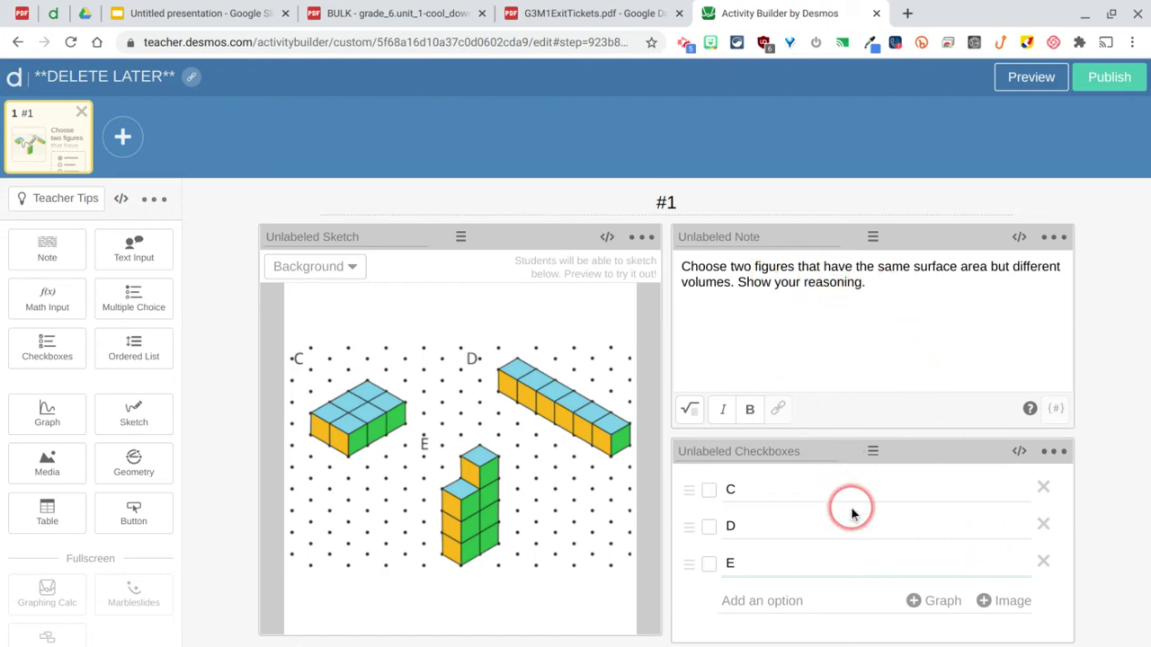
Step: Convert the C, D, E checkbox question to multiple choice, keeping 'Ask student to explain' on
click(1053, 451)
click(994, 513)
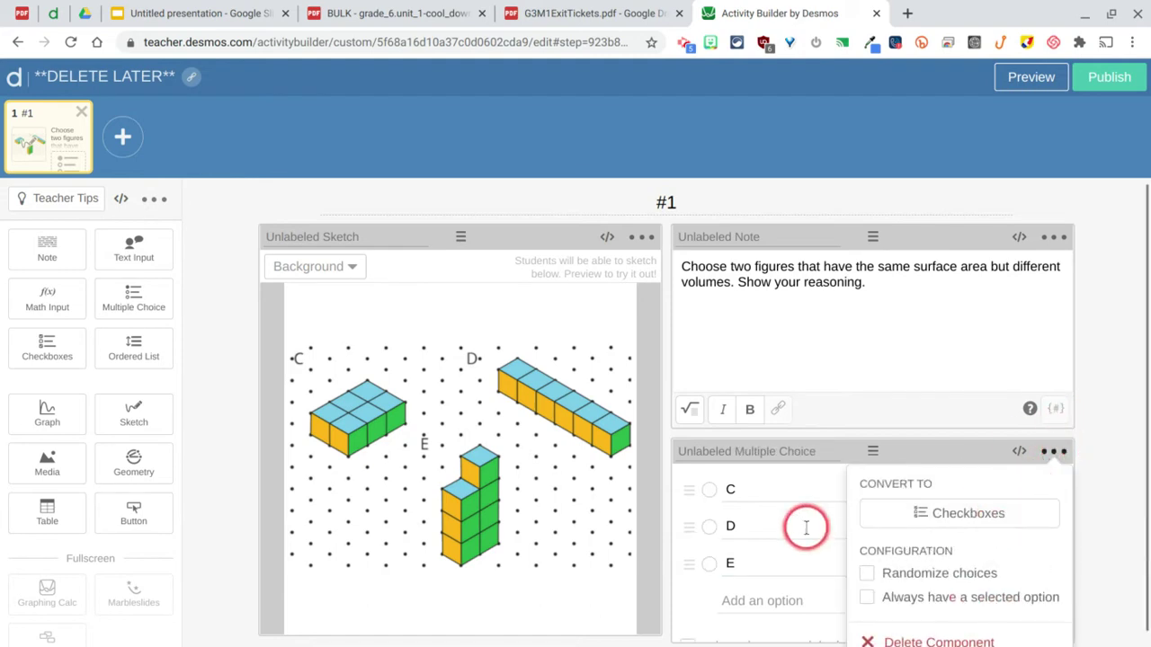
scroll(753, 577, down, 1)
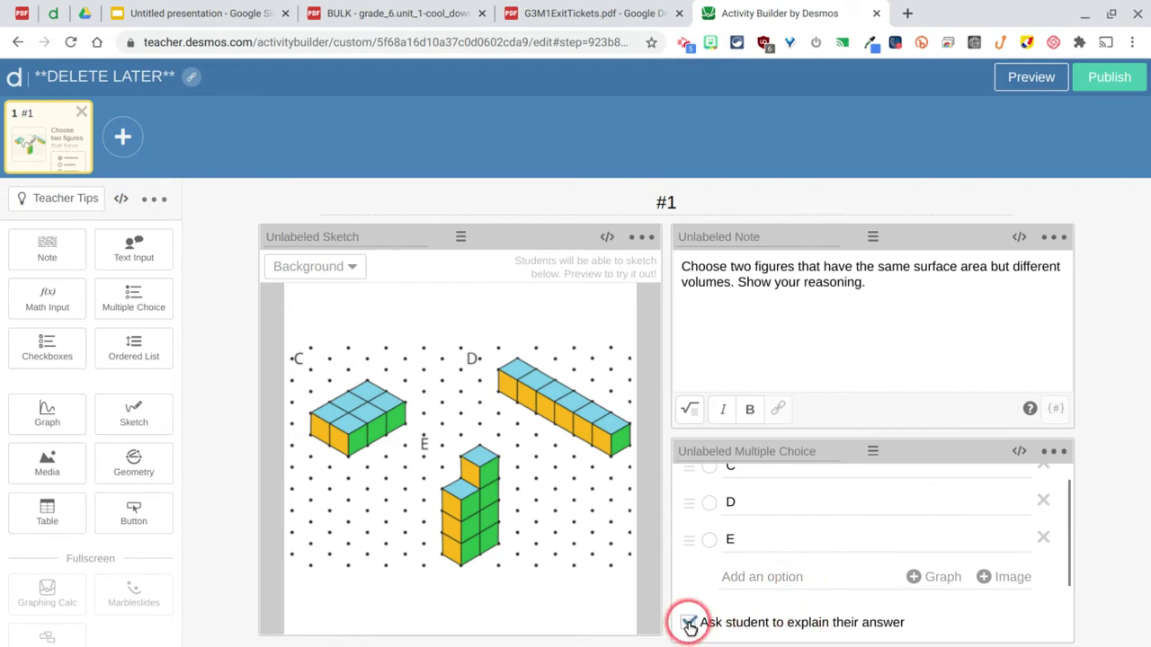
scroll(828, 531, down, 3)
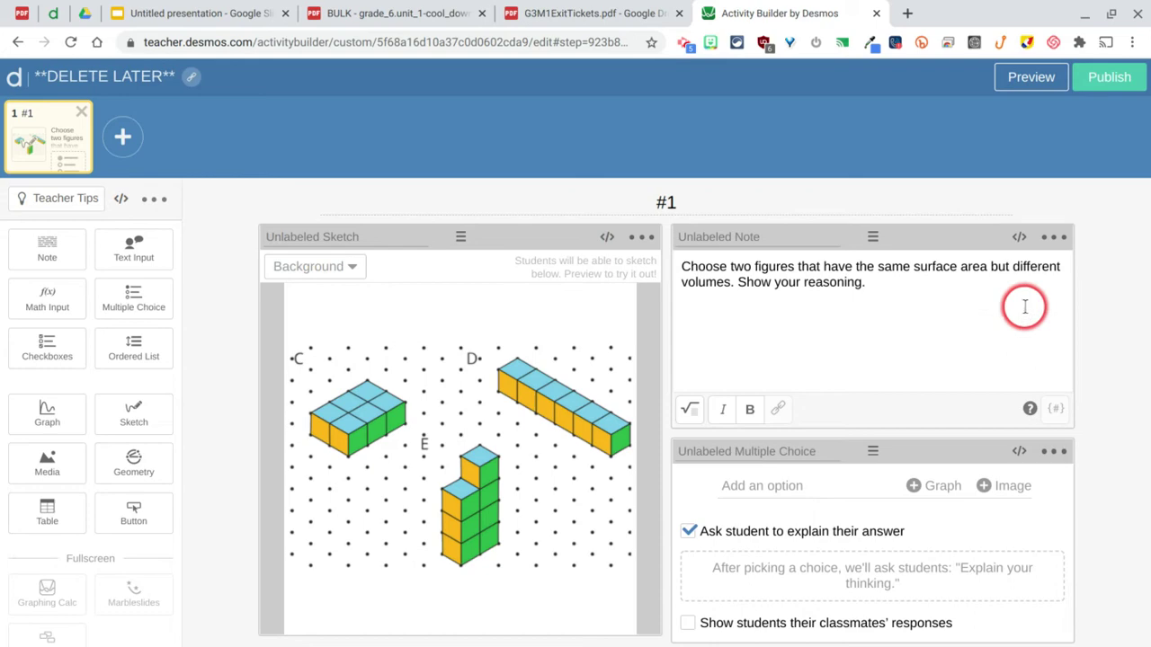
Step: Preview the screen as a student, selecting answer D
click(1032, 90)
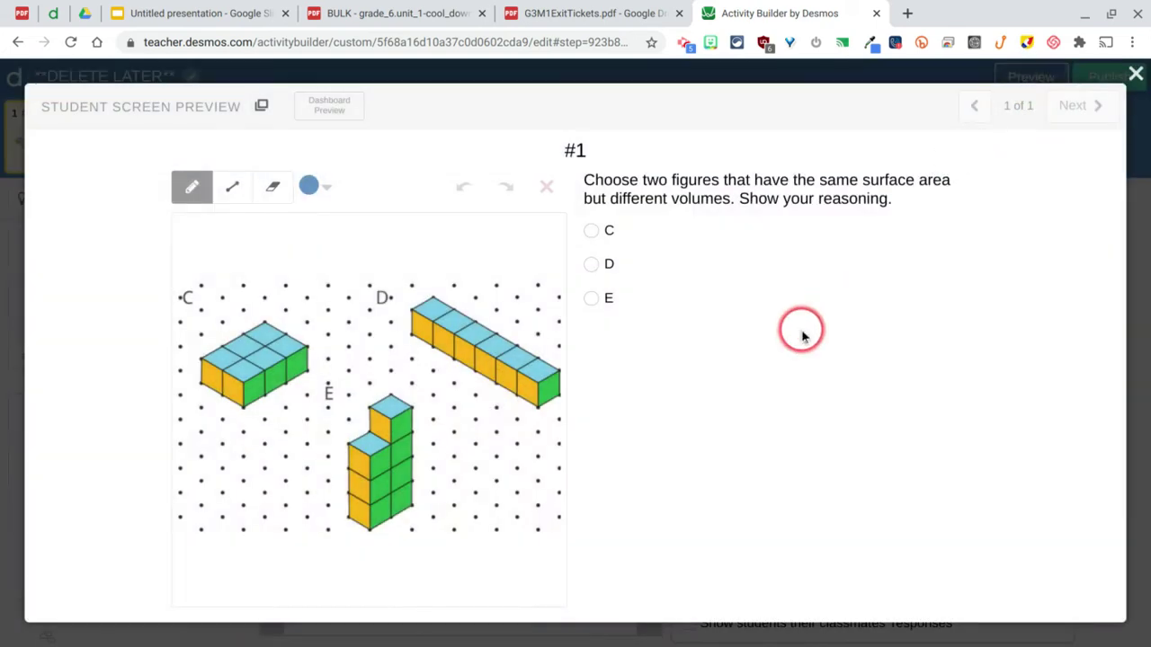
click(591, 266)
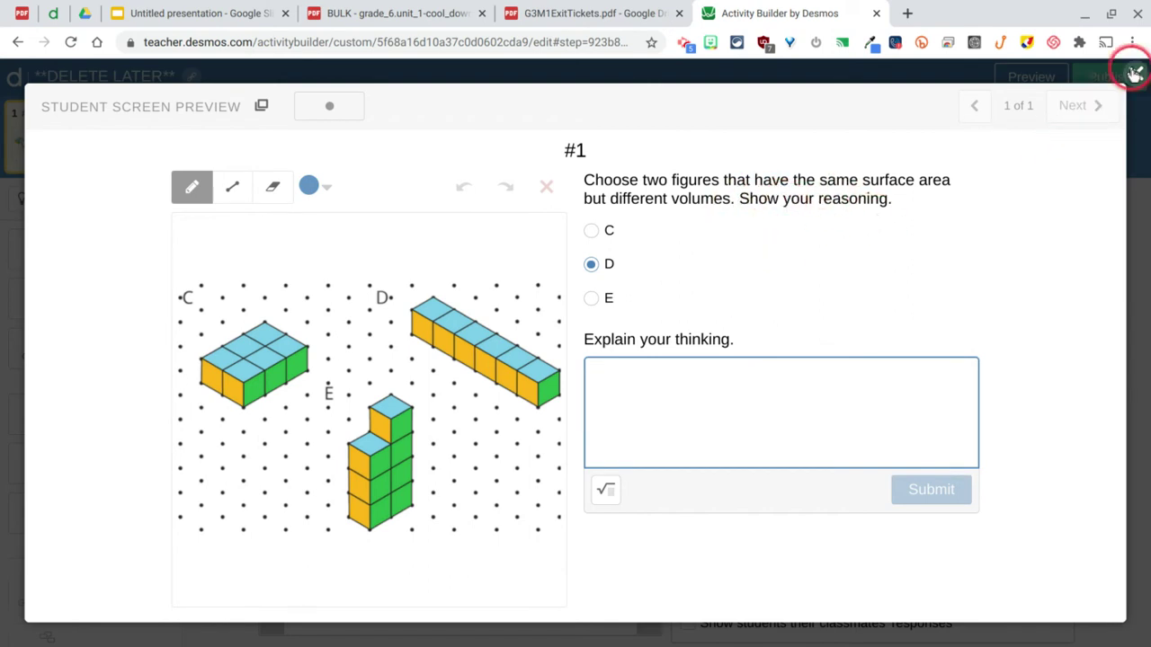
click(1135, 74)
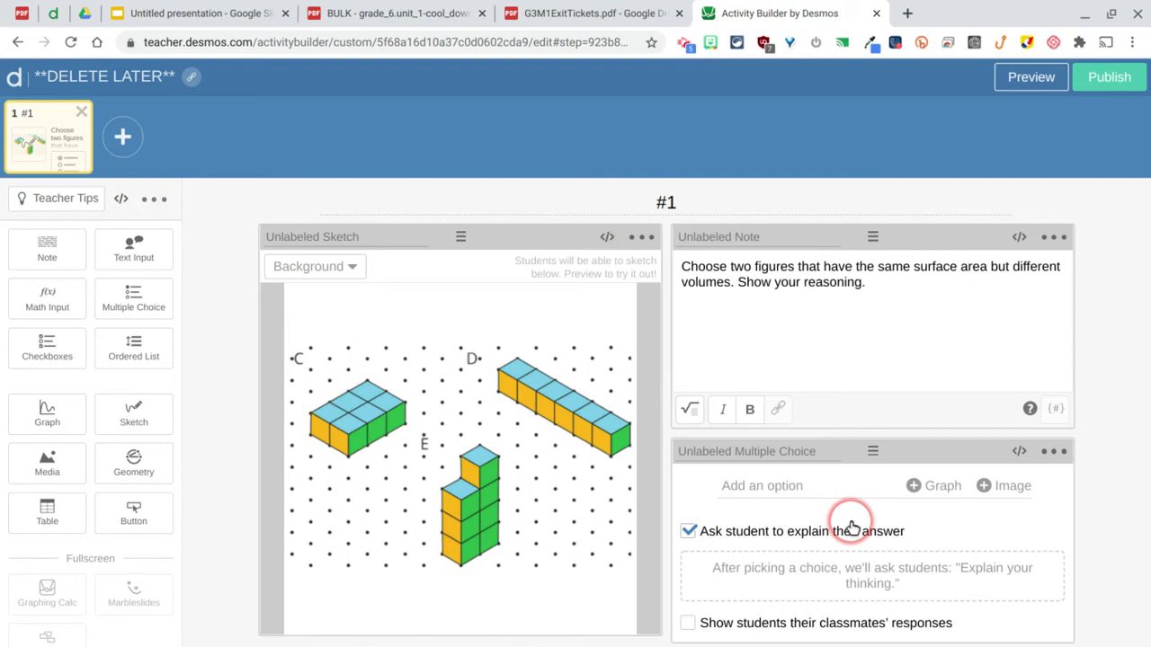
Step: Edit the three answer options into figure pairs, appending ', C' to the third
click(815, 490)
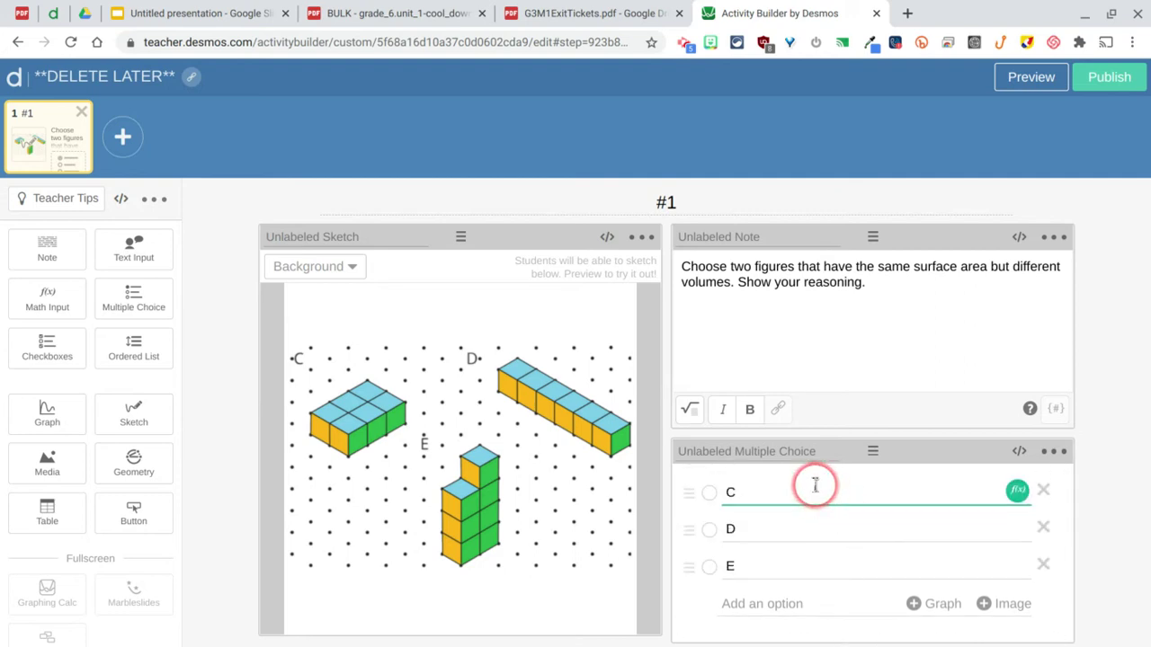
click(809, 529)
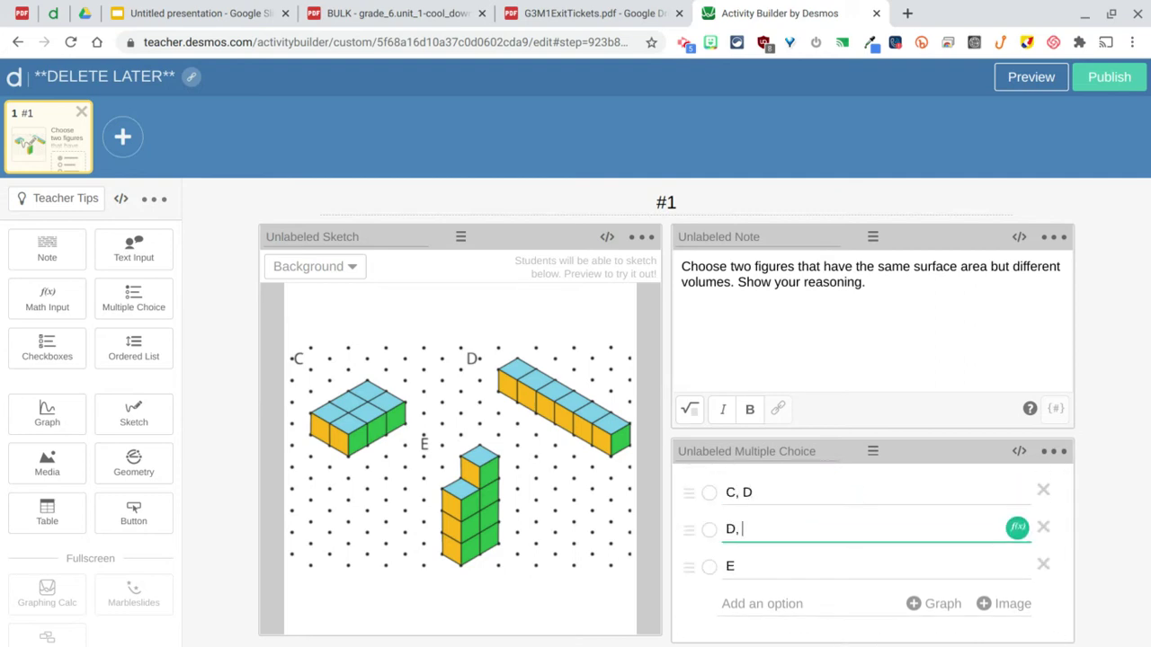
click(733, 565)
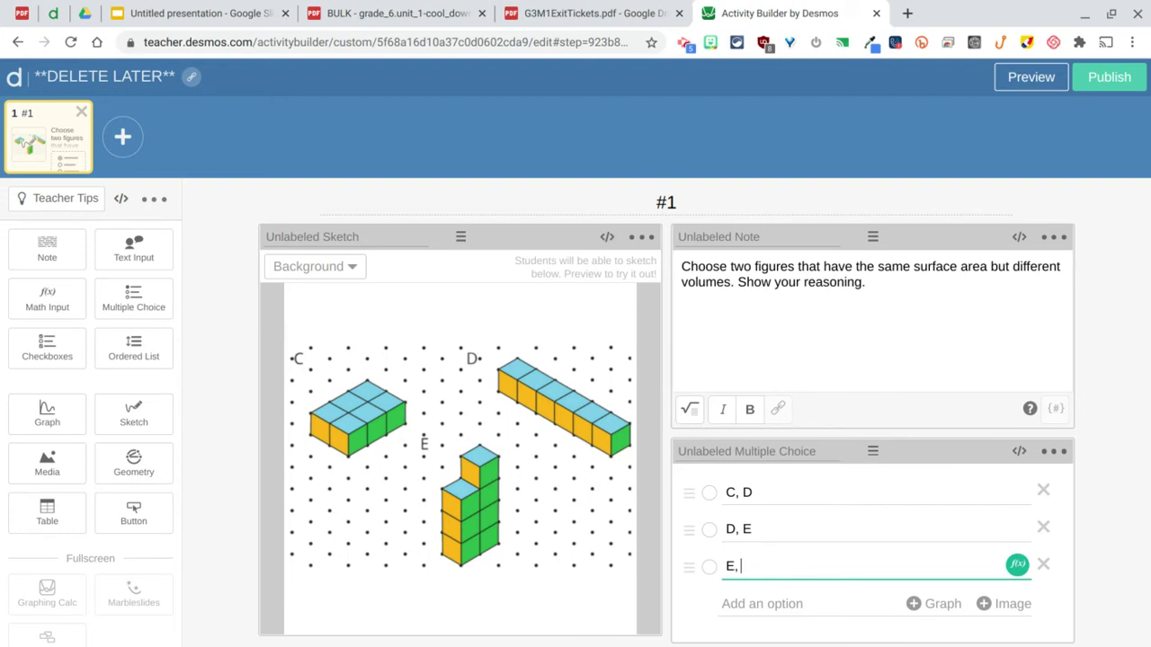
text(, C)
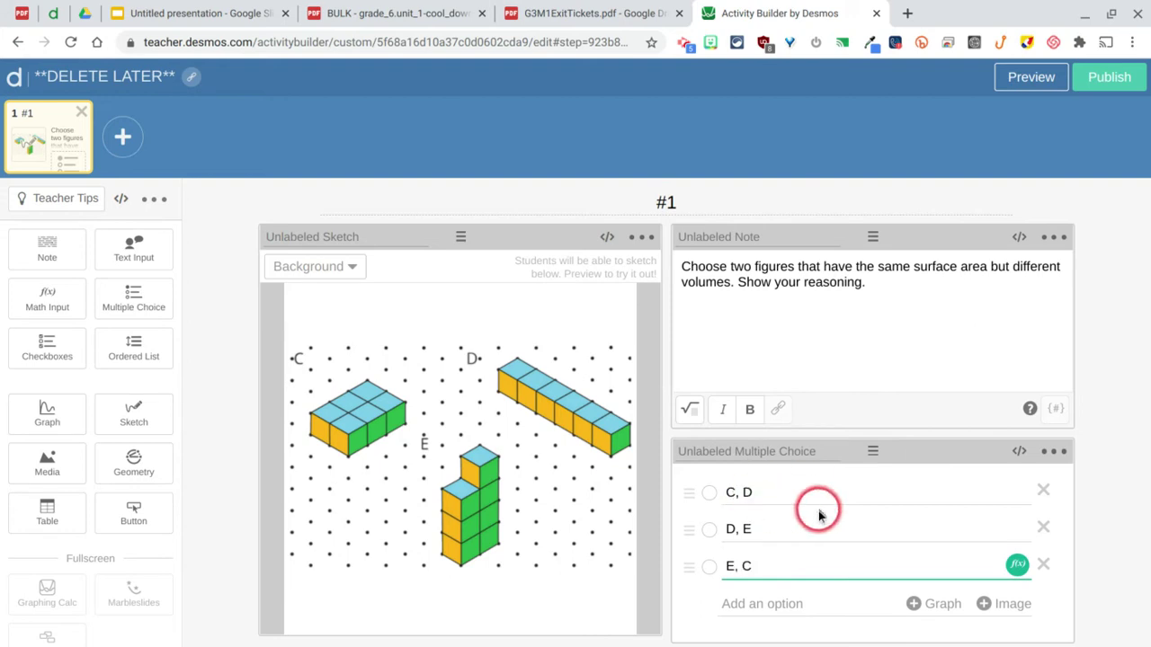
scroll(826, 516, down, 2)
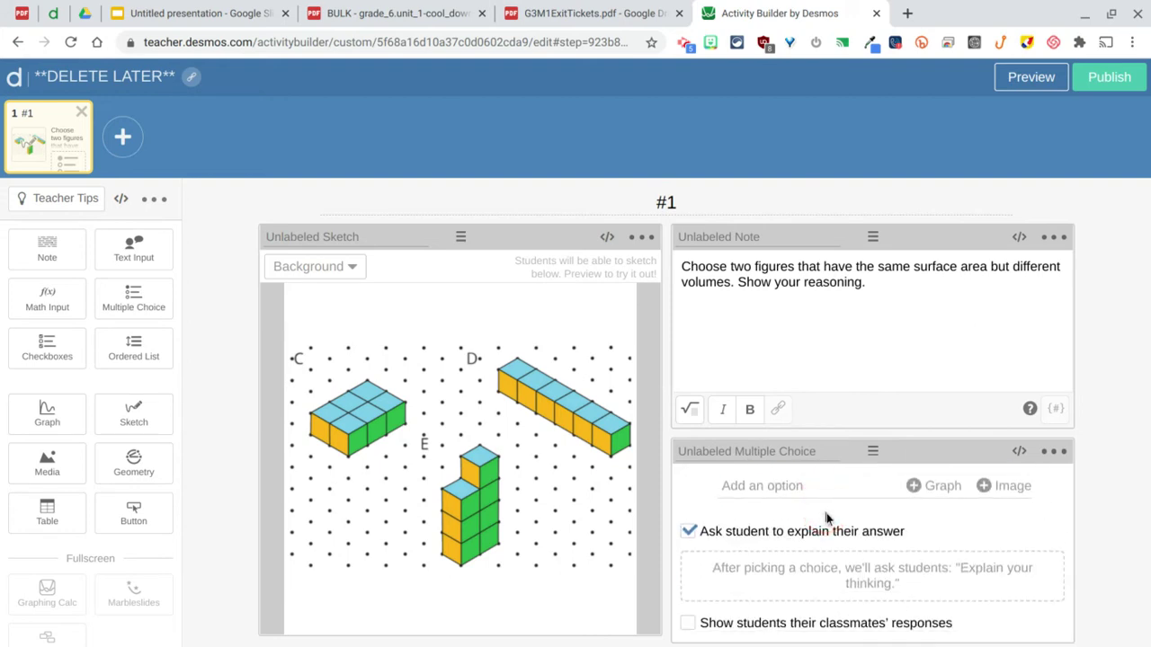
click(724, 548)
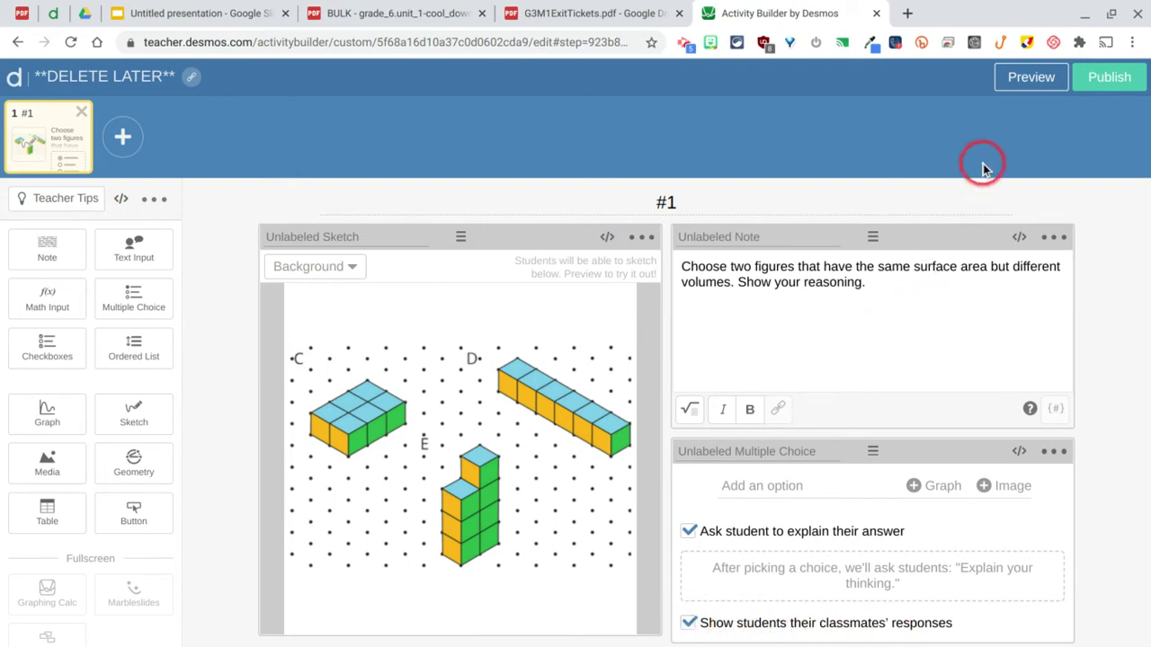
Step: Test answer 'D, E' in student preview, then stop showing students their classmates' responses
click(1031, 77)
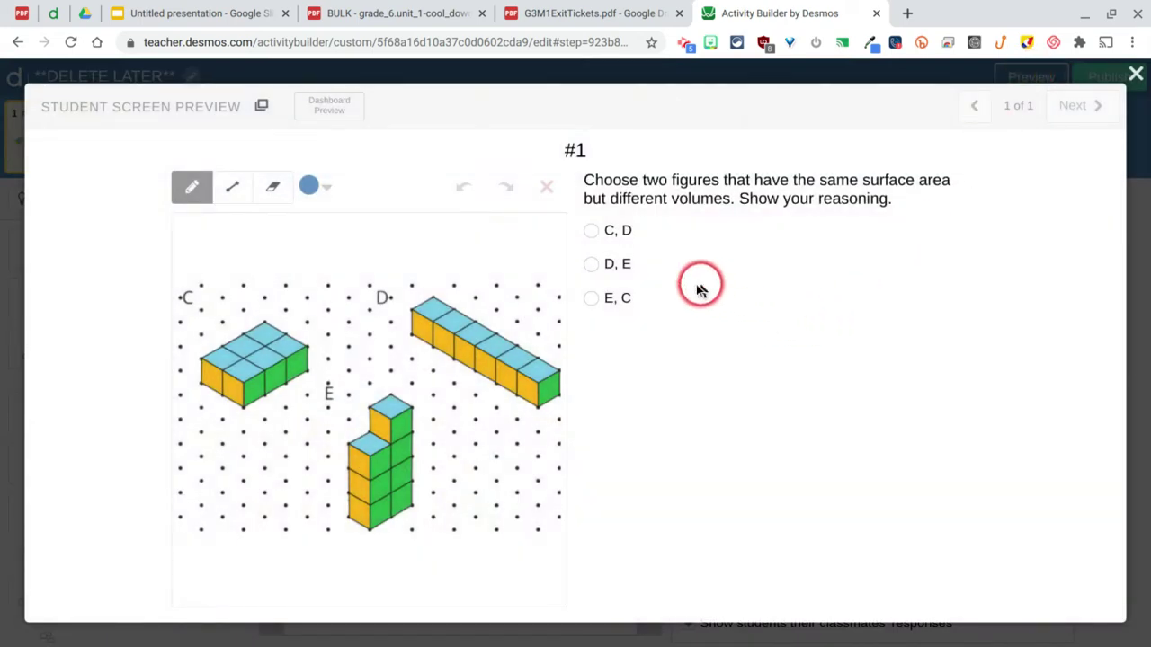
click(595, 265)
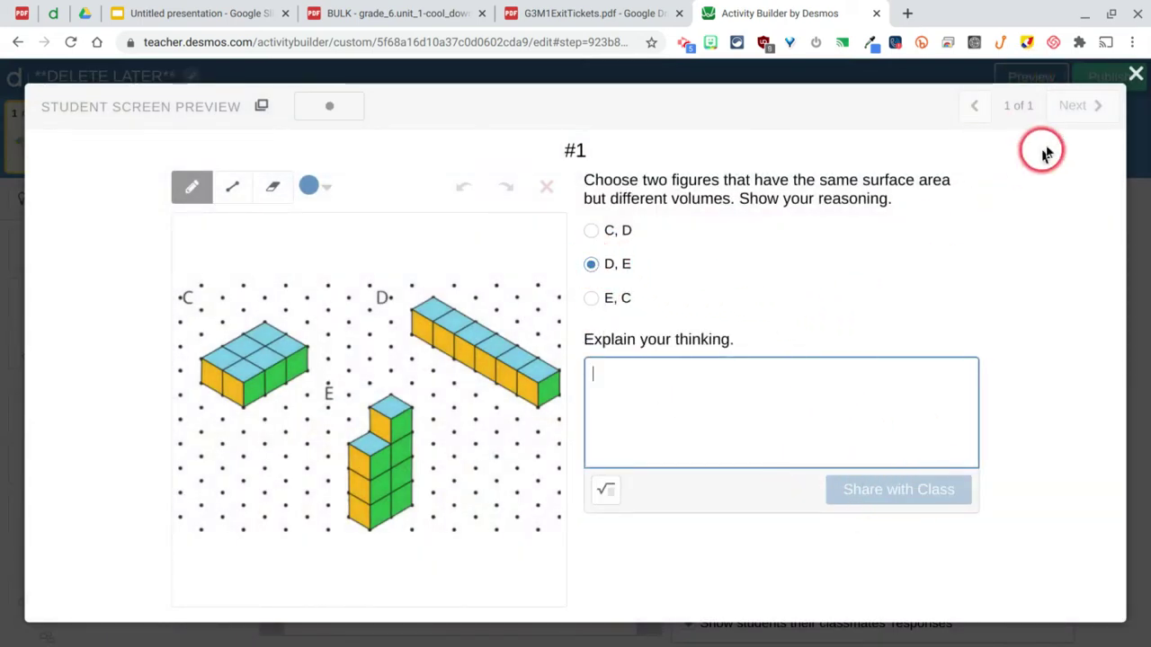
click(1136, 73)
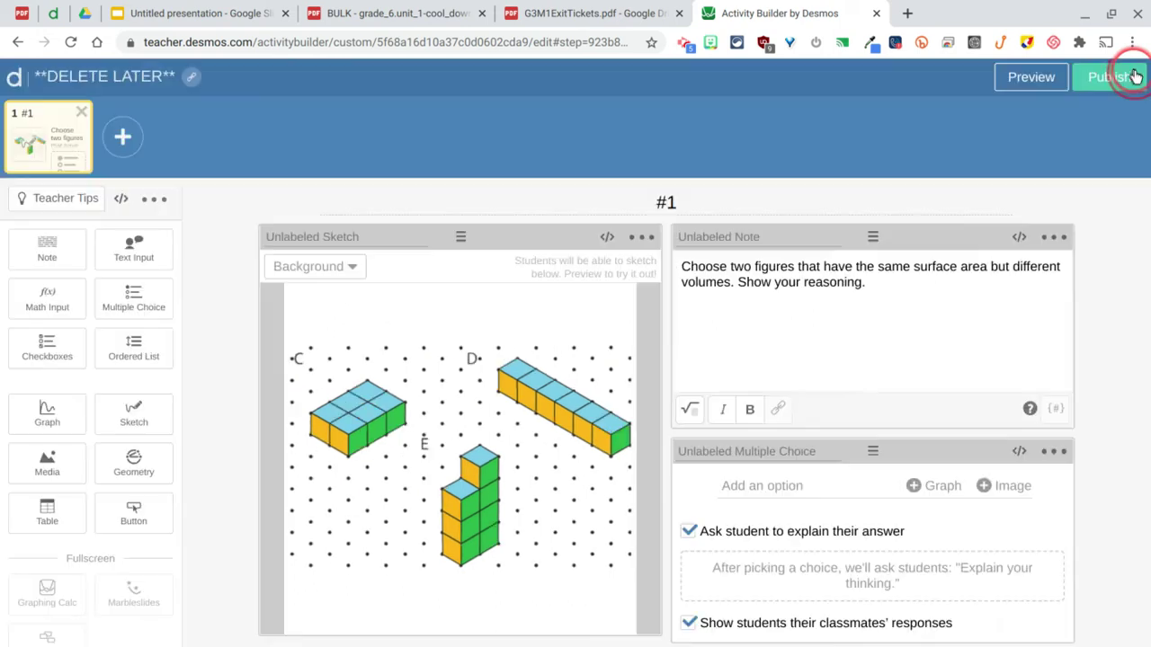
click(689, 625)
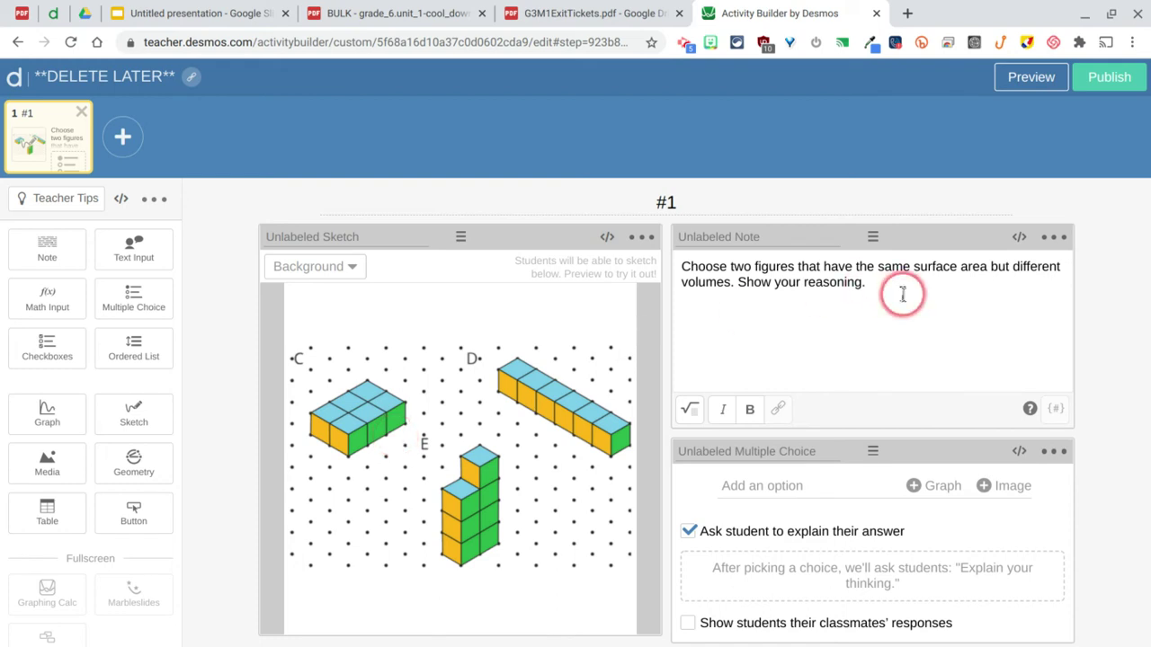
Step: Add a new second screen to the activity and title it #2
click(549, 13)
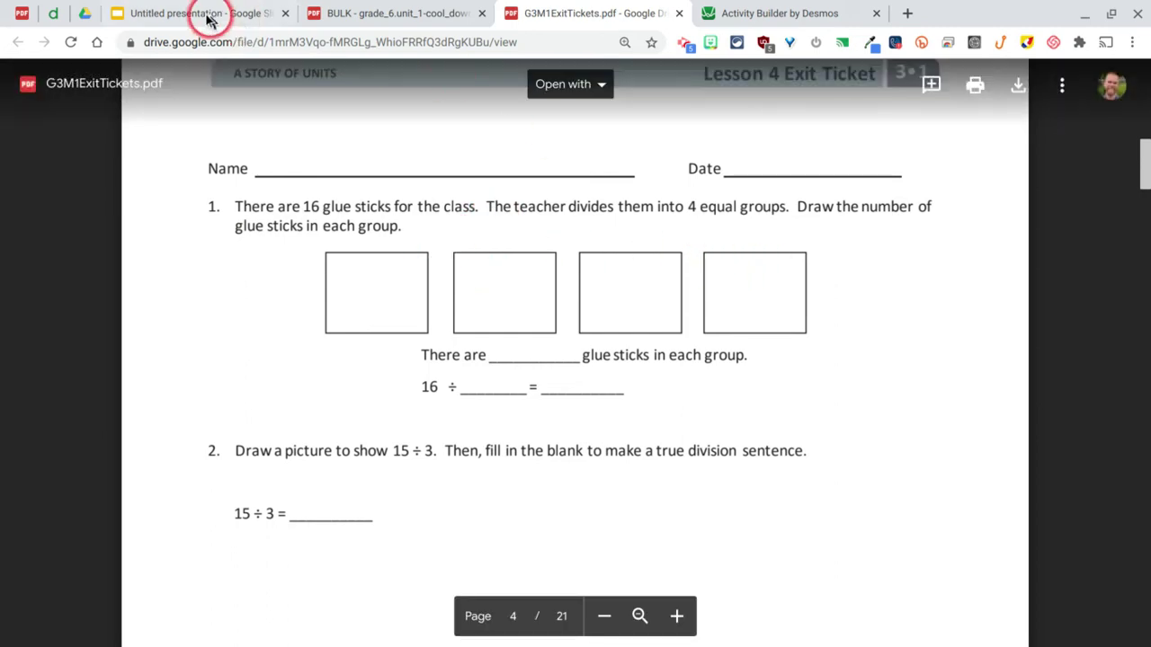
click(745, 16)
click(121, 137)
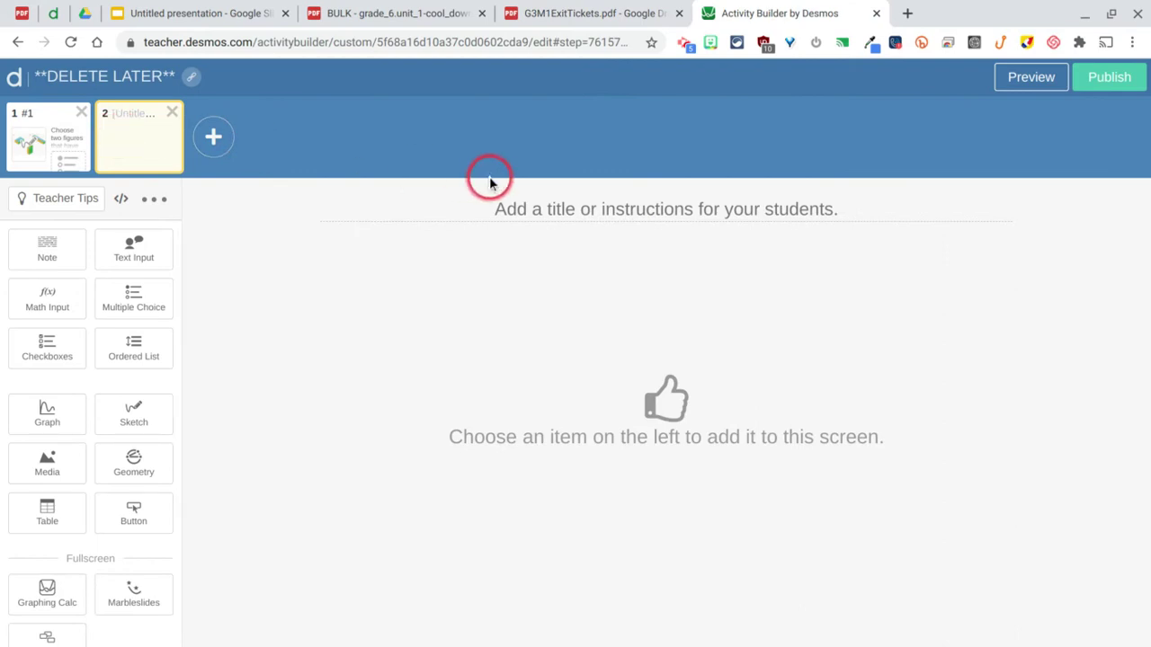
click(531, 211)
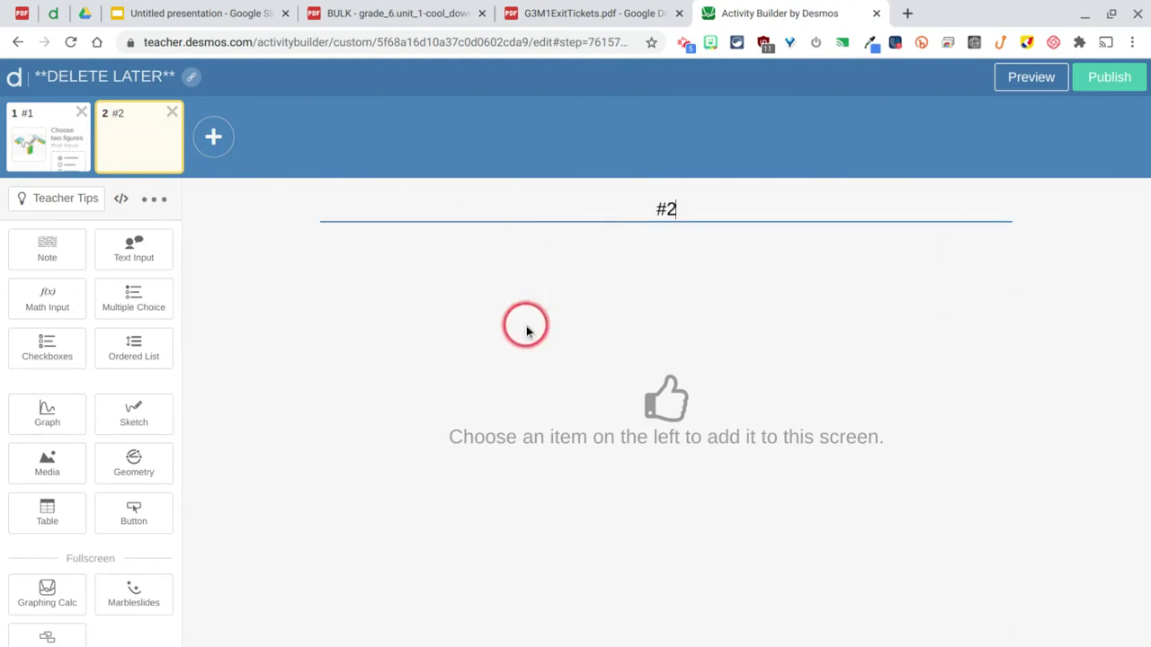
Step: Copy the 16 glue sticks question 1 from the exit ticket PDF into a one-line note
click(547, 18)
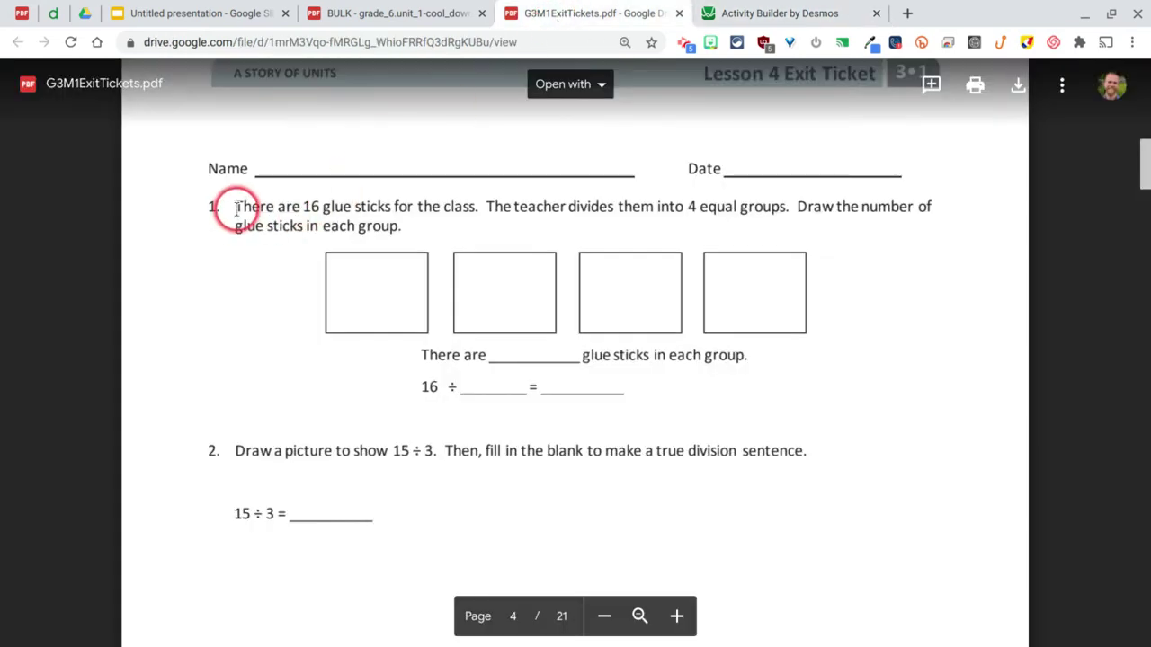
drag(237, 205, 405, 226)
key(ctrl+c)
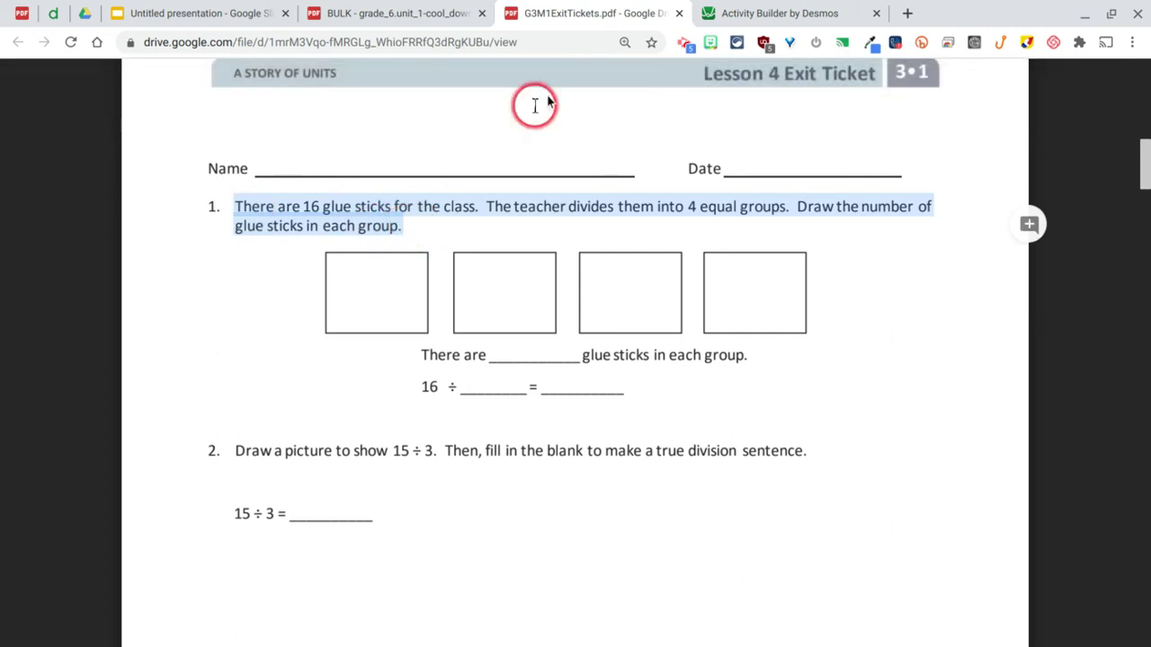
click(717, 18)
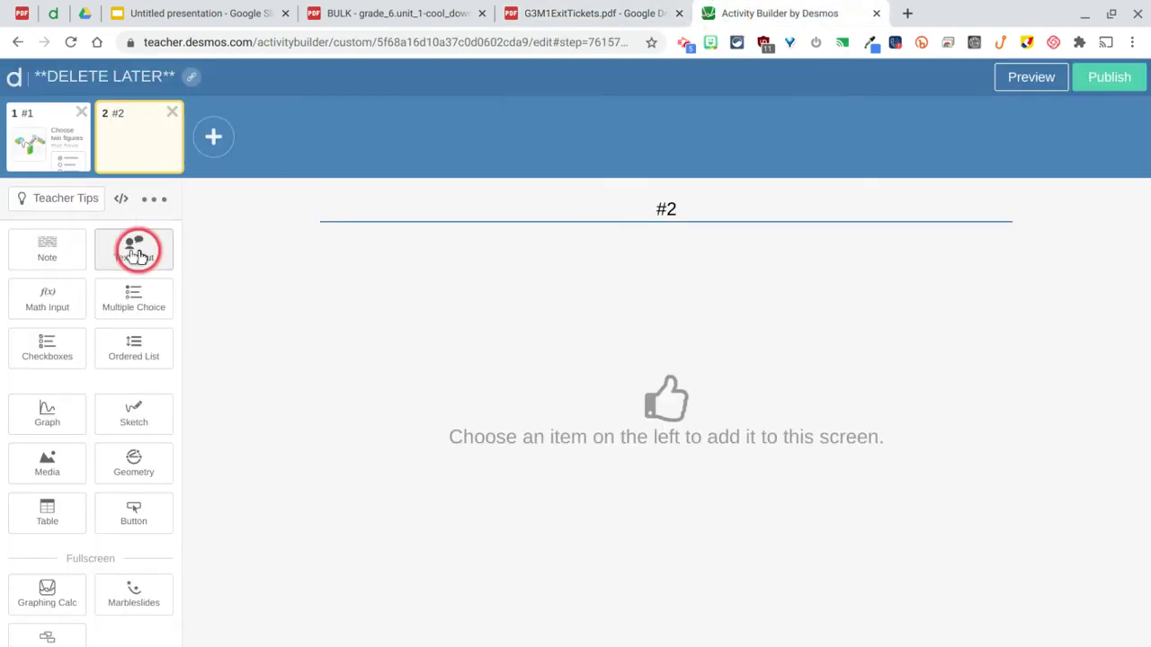
click(66, 258)
click(605, 354)
key(ctrl+v)
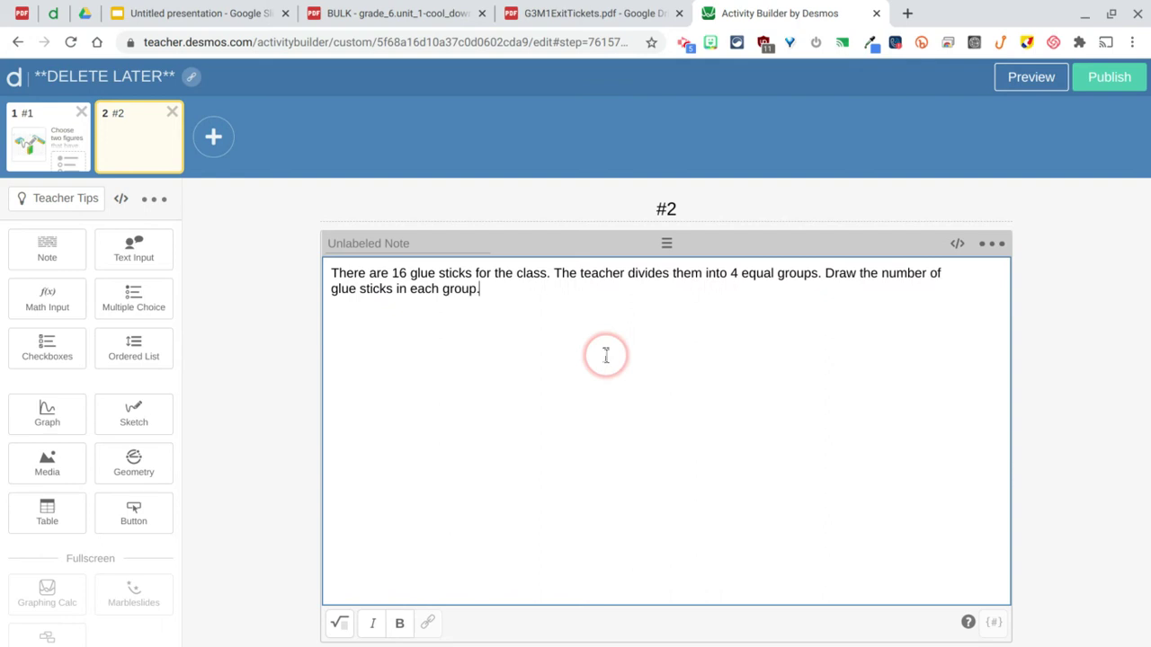
click(819, 289)
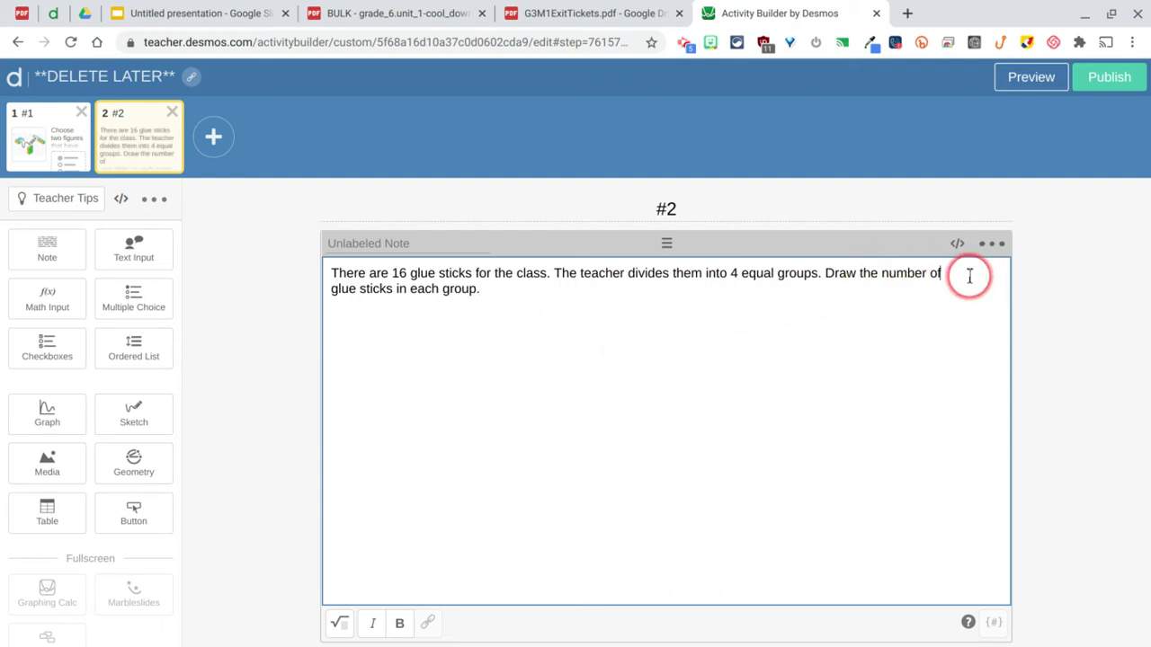
key(Delete)
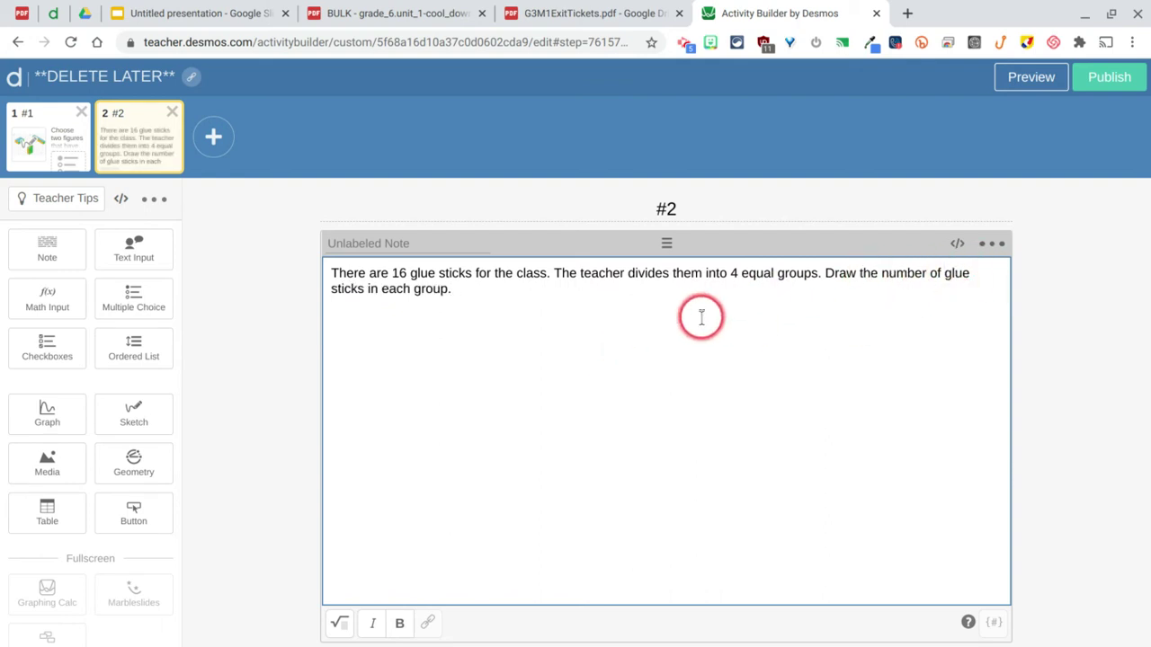
click(570, 13)
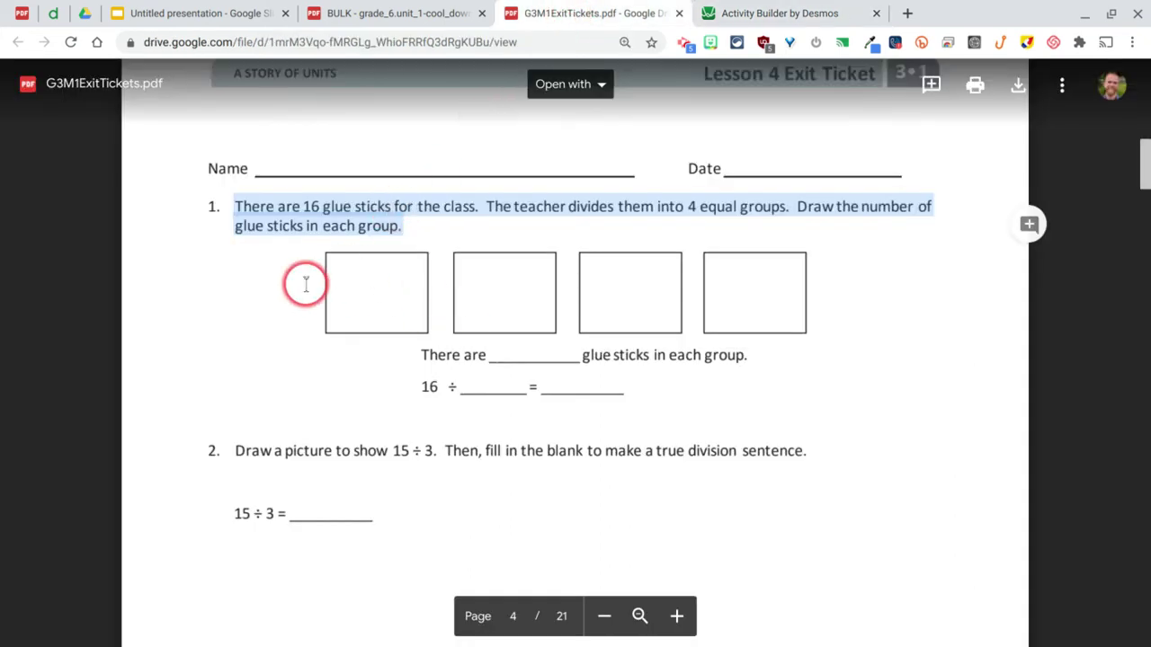
Step: Screenshot the four empty group boxes from the exit ticket PDF
key(super+shift+s)
mouse_move(319, 248)
mouse_down()
mouse_move(426, 287)
mouse_move(800, 353)
mouse_move(815, 341)
mouse_up()
click(762, 13)
Step: Add a sketch with the four-boxes screenshot as its custom image background, then preview it
drag(130, 429, 134, 403)
click(352, 273)
click(560, 353)
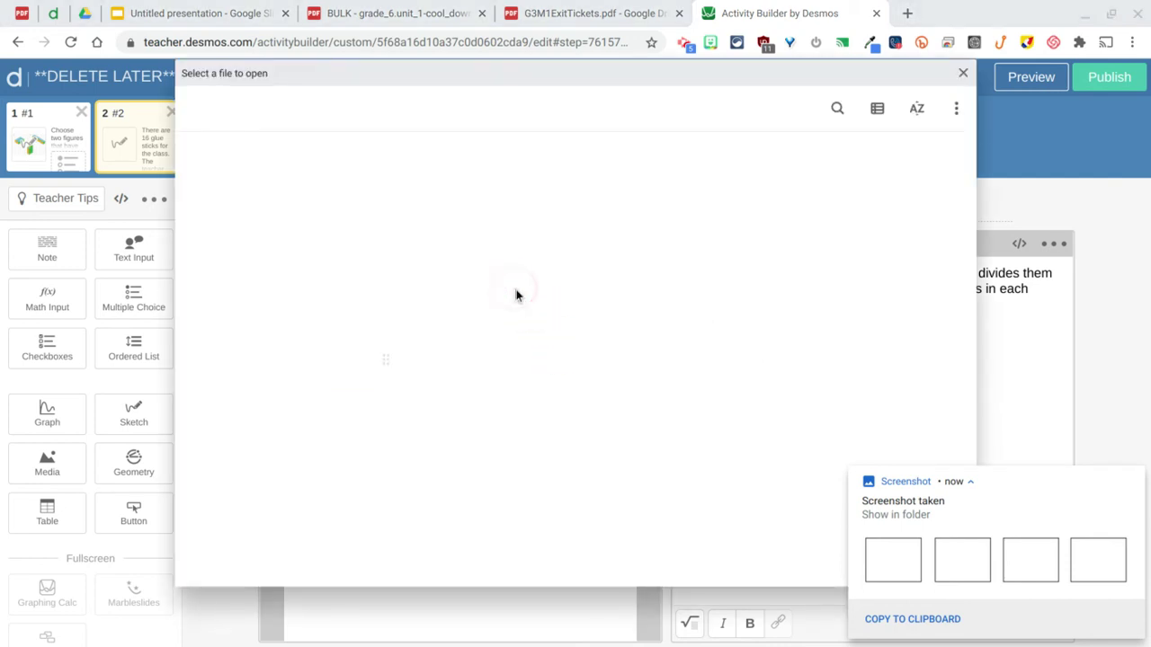
click(504, 317)
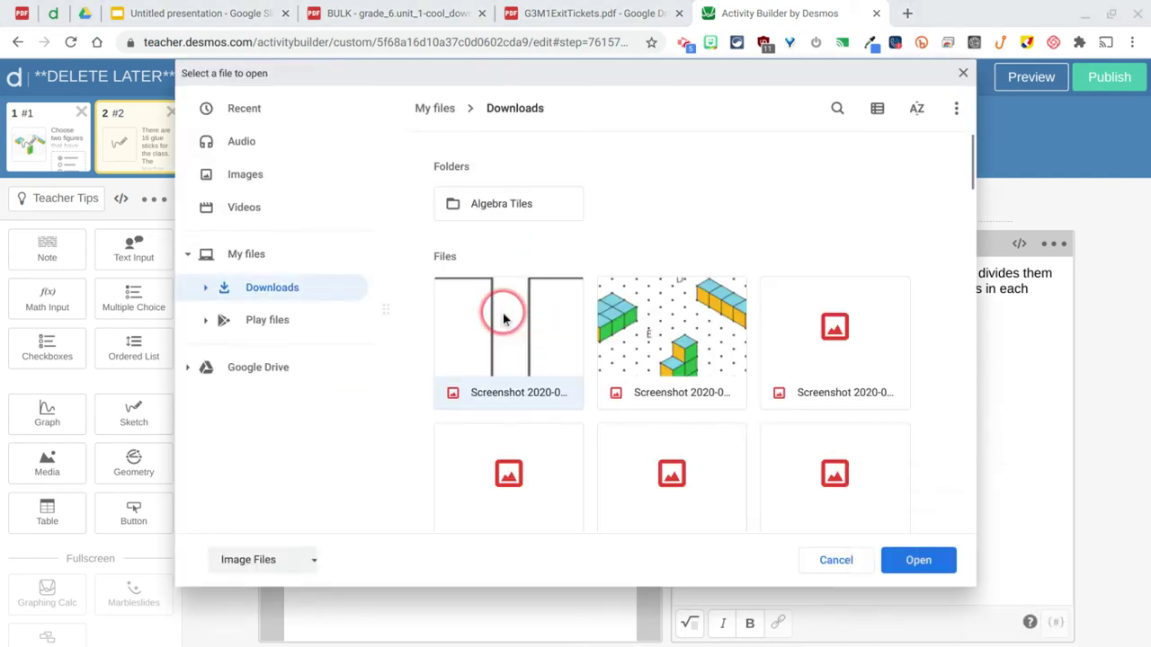
click(944, 571)
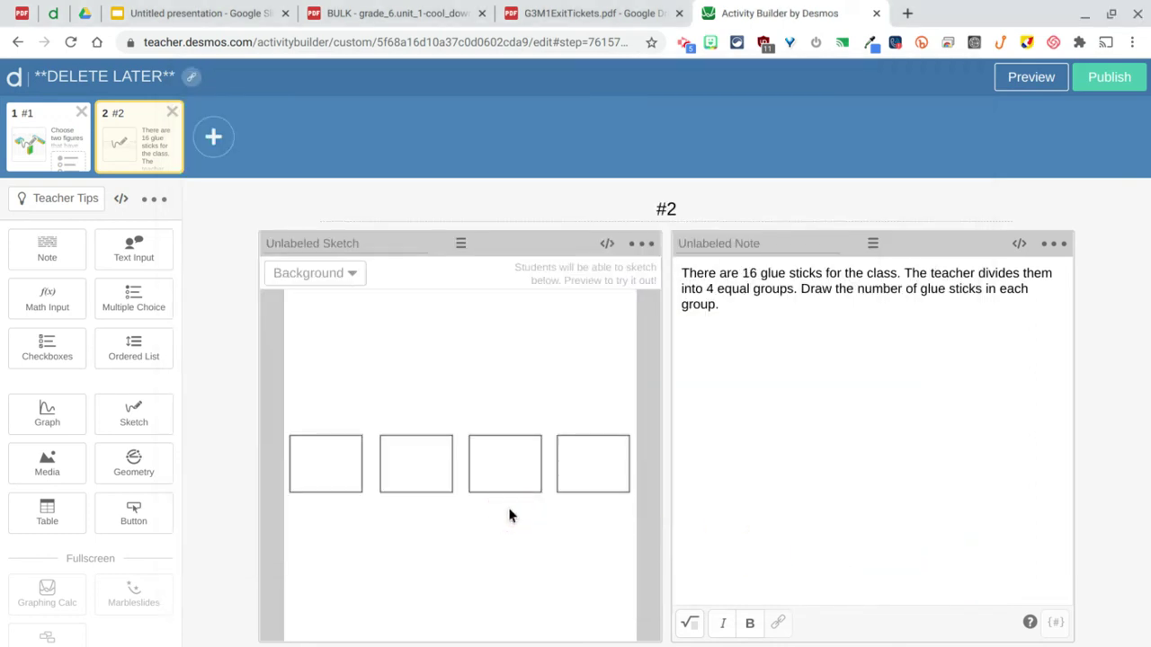
click(1016, 83)
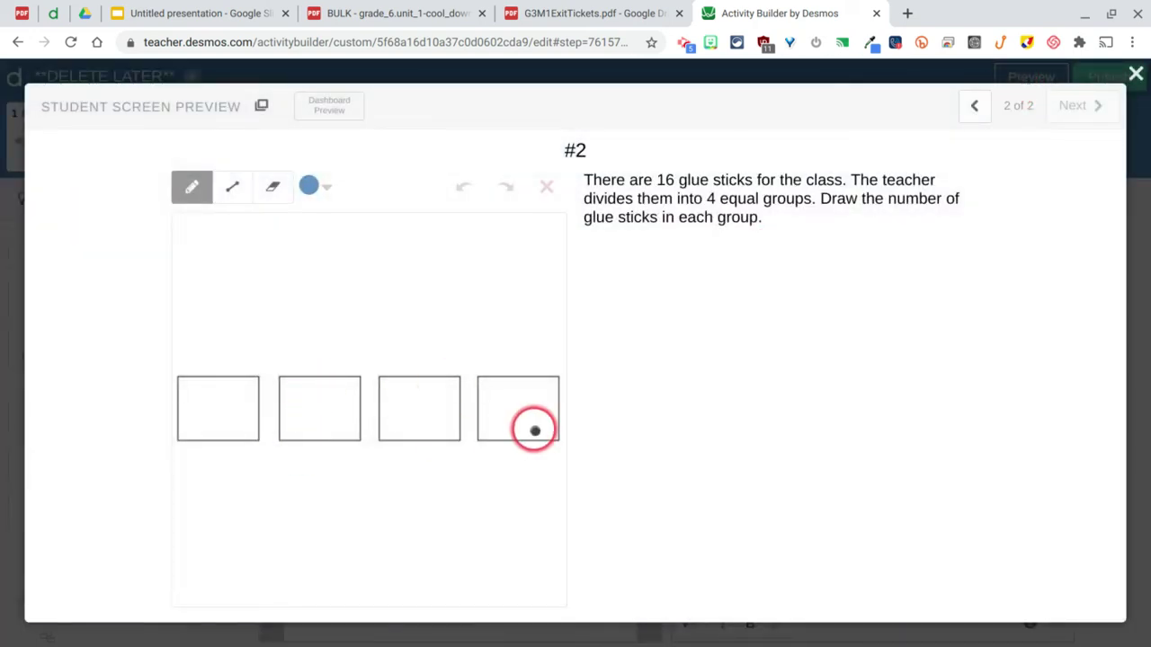
Step: Close the preview and copy the 'There are ___ glue sticks…' and '16 ÷ ___ = ___' sentences
click(1134, 74)
click(650, 9)
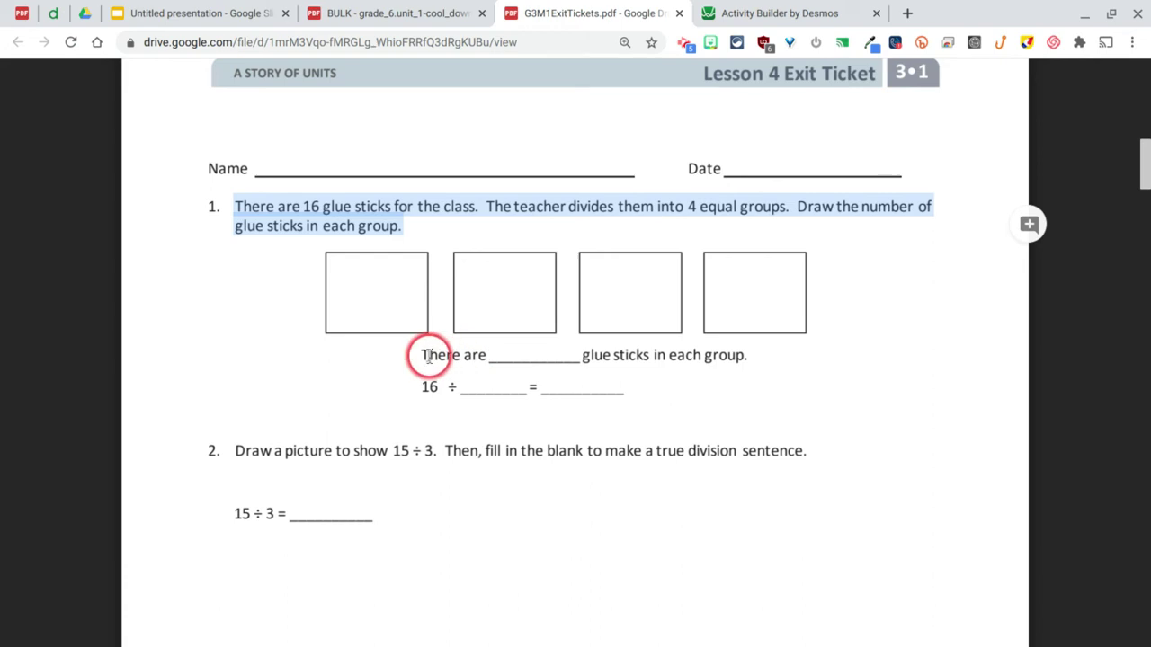
drag(419, 354, 625, 385)
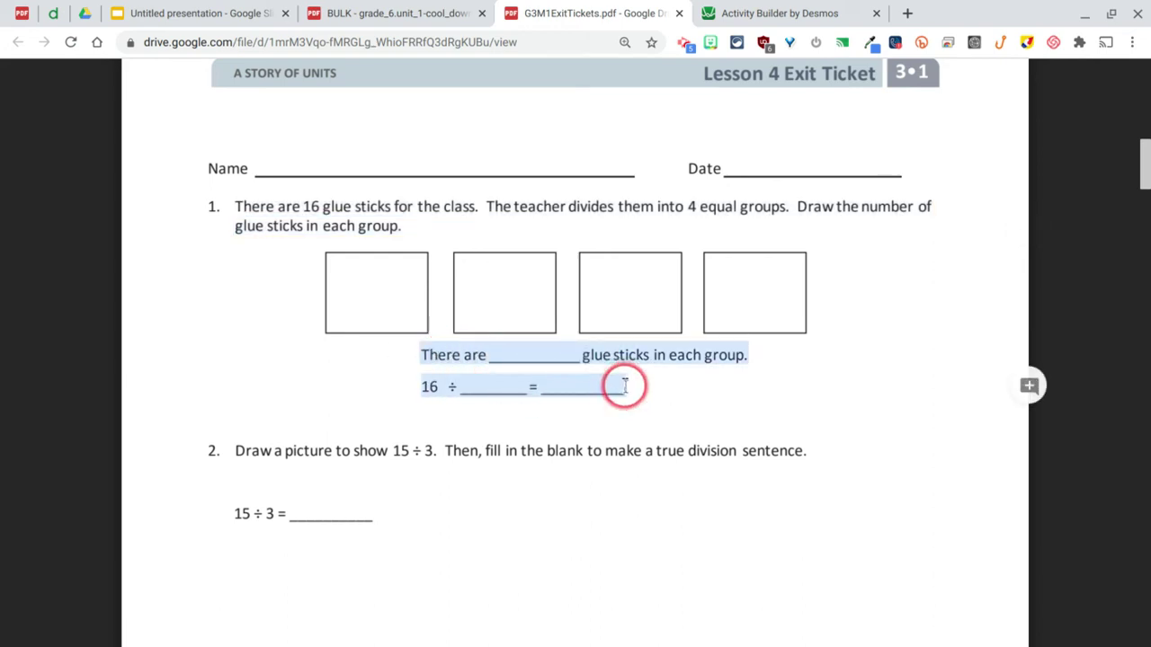
click(760, 13)
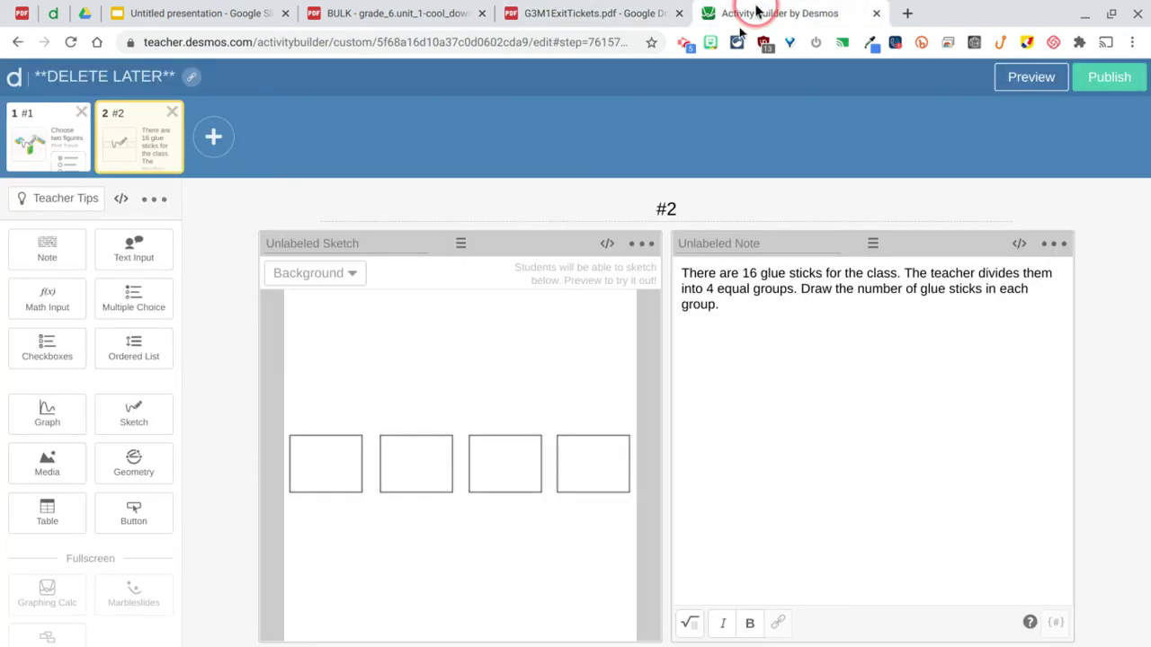
Step: Add a text input with classmates' responses hidden and test it in student preview
click(140, 261)
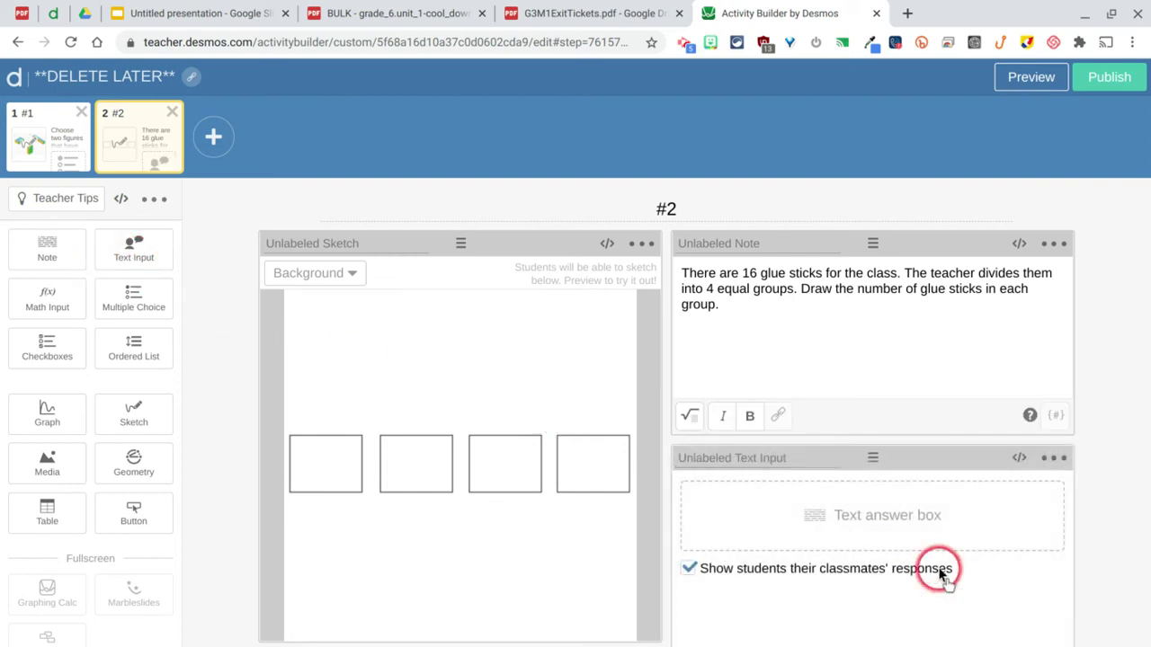
click(687, 570)
click(1033, 76)
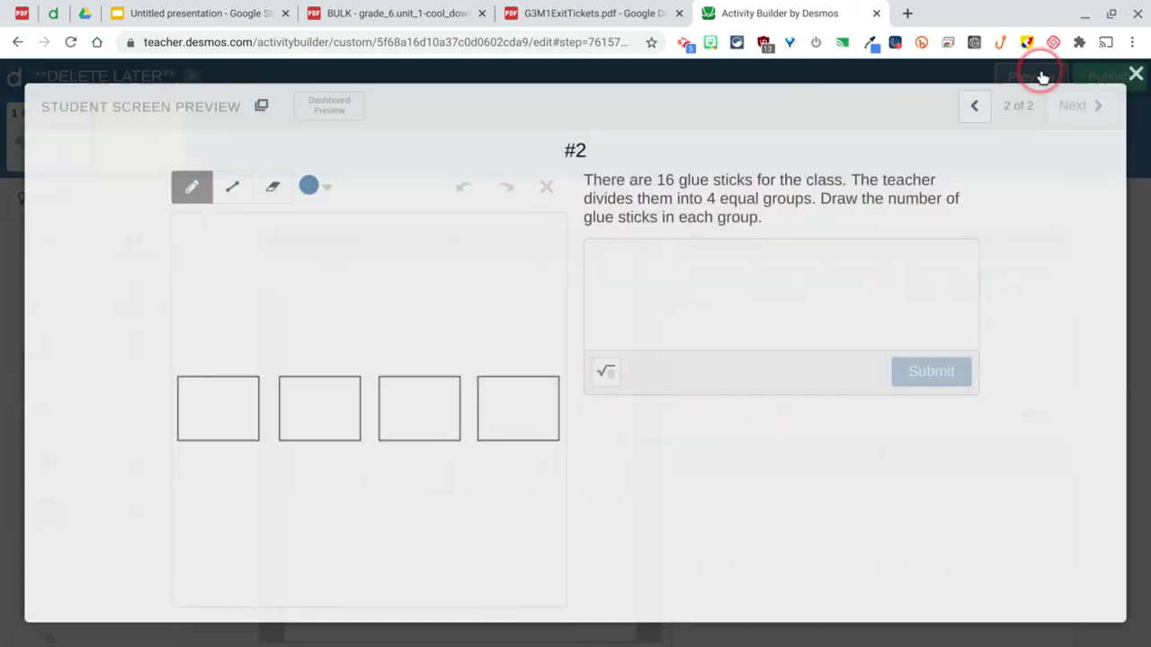
click(683, 298)
text(sdlkjf laksjflk j)
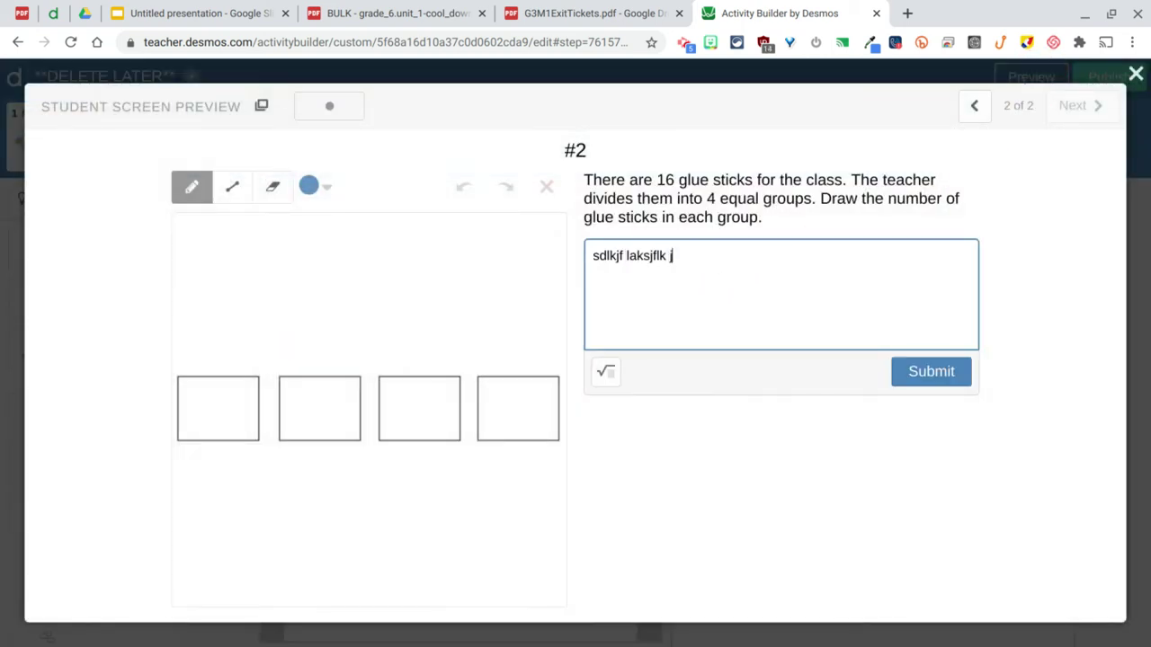
key(ctrl+BackSpace)
key(ctrl+BackSpace)
key(ctrl+BackSpace)
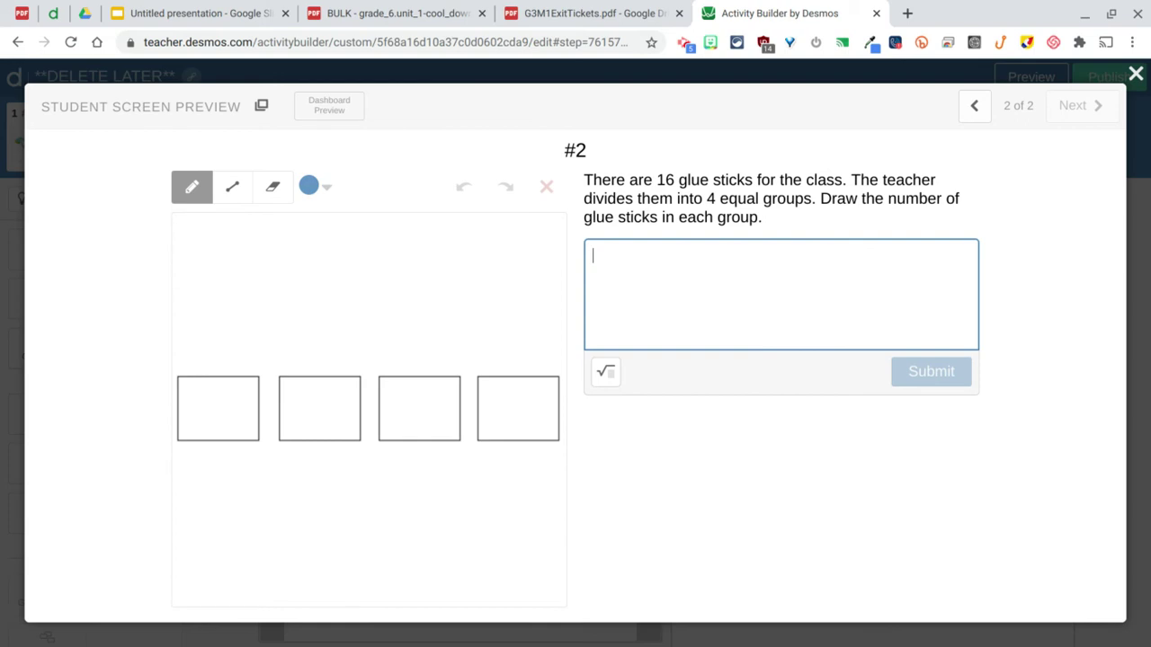
click(1135, 75)
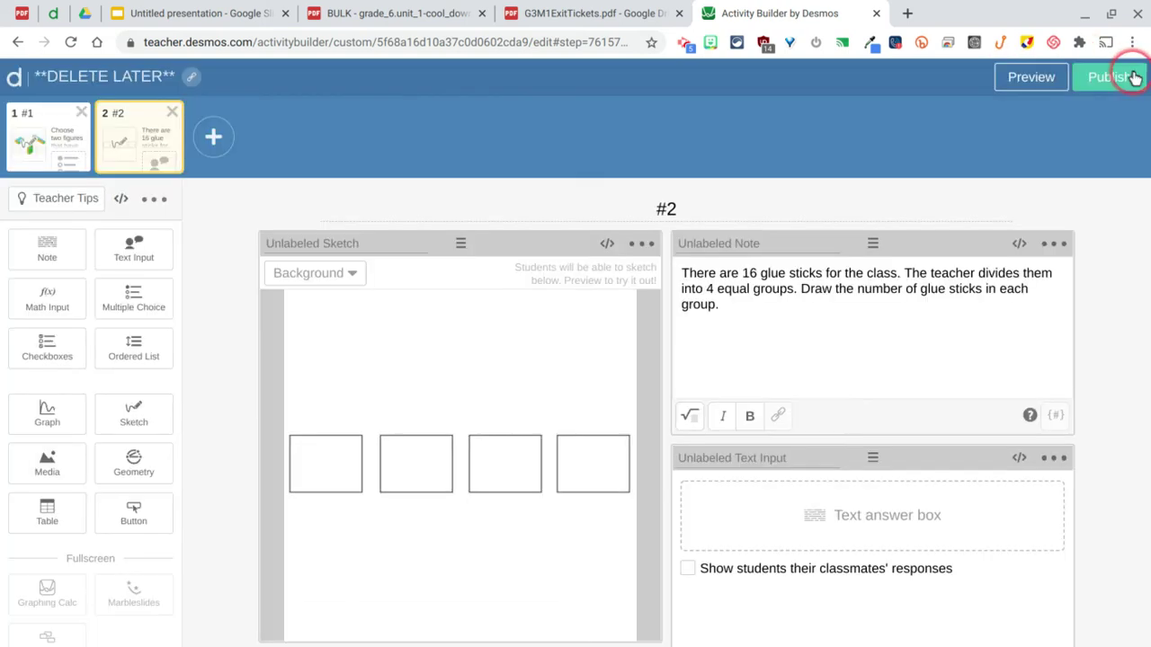
Step: Check the exit ticket PDF, then return to screen #2 in the editor
scroll(830, 403, down, 1)
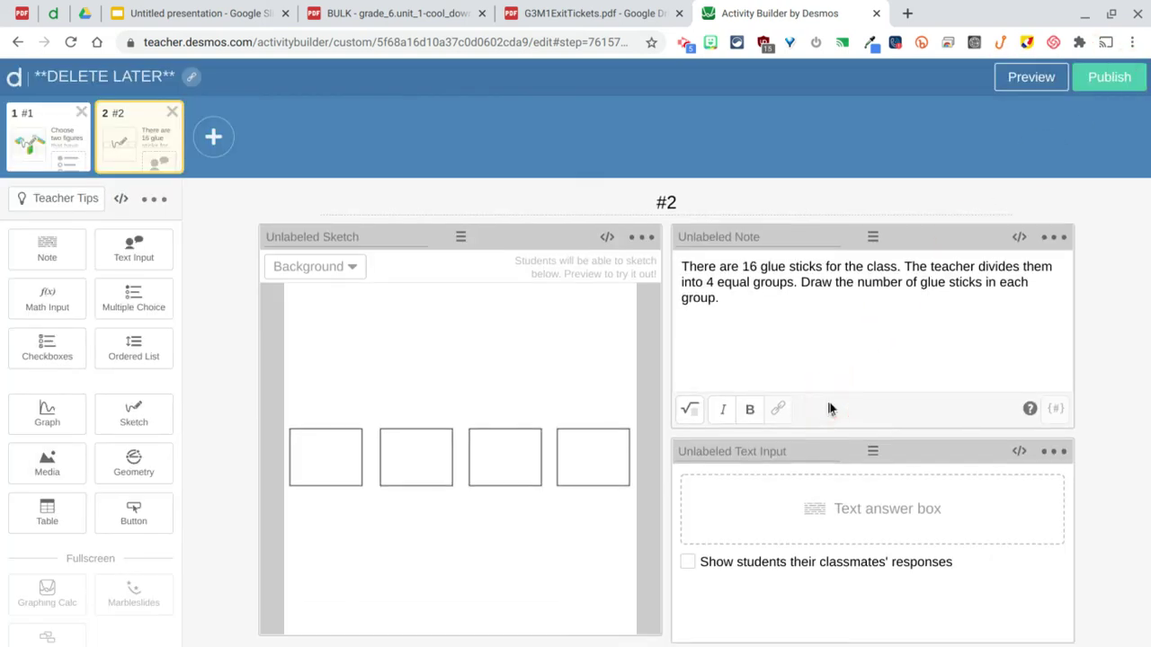
click(591, 12)
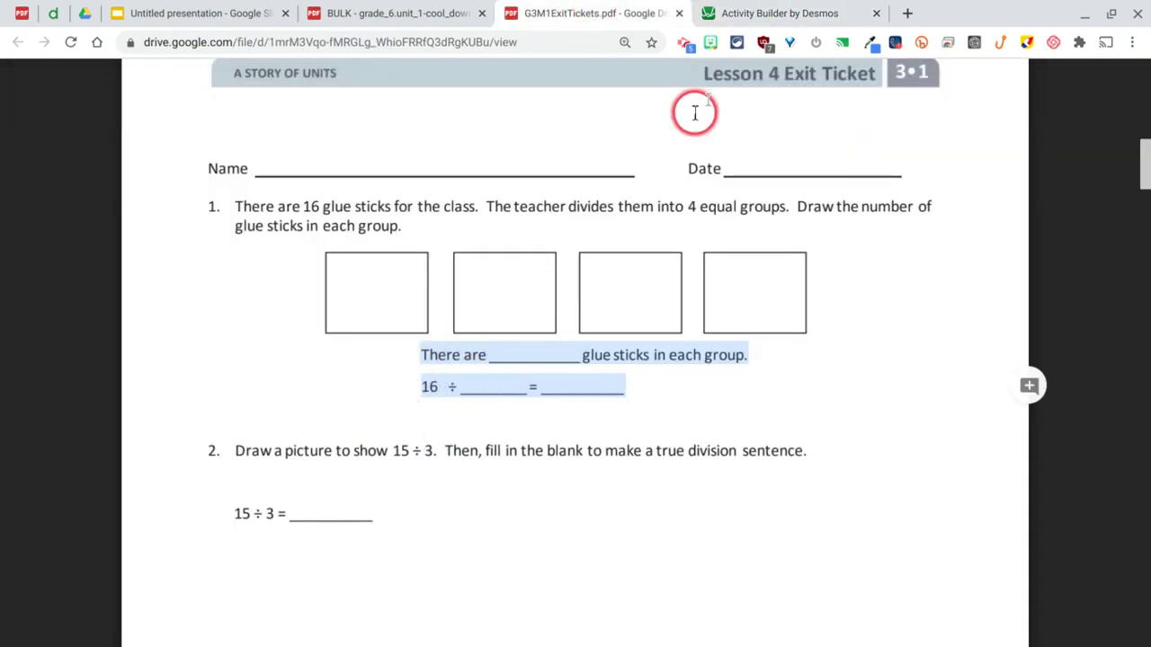
click(759, 14)
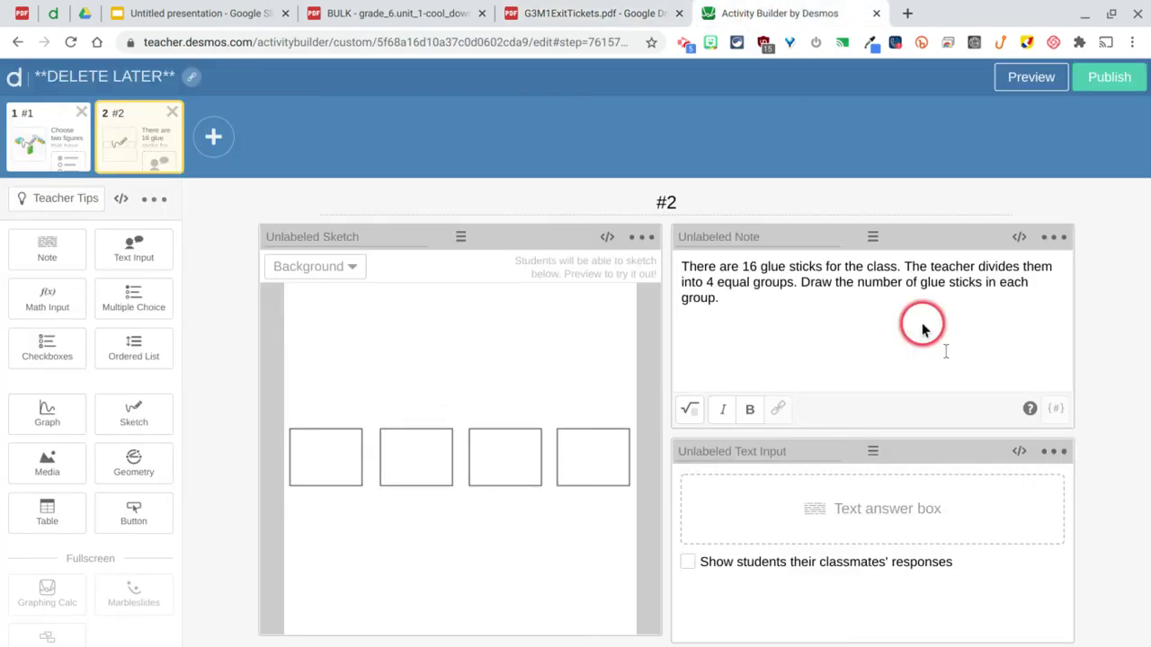
Step: Give the text input an initialText script with a quoted test string and preview it
click(1020, 454)
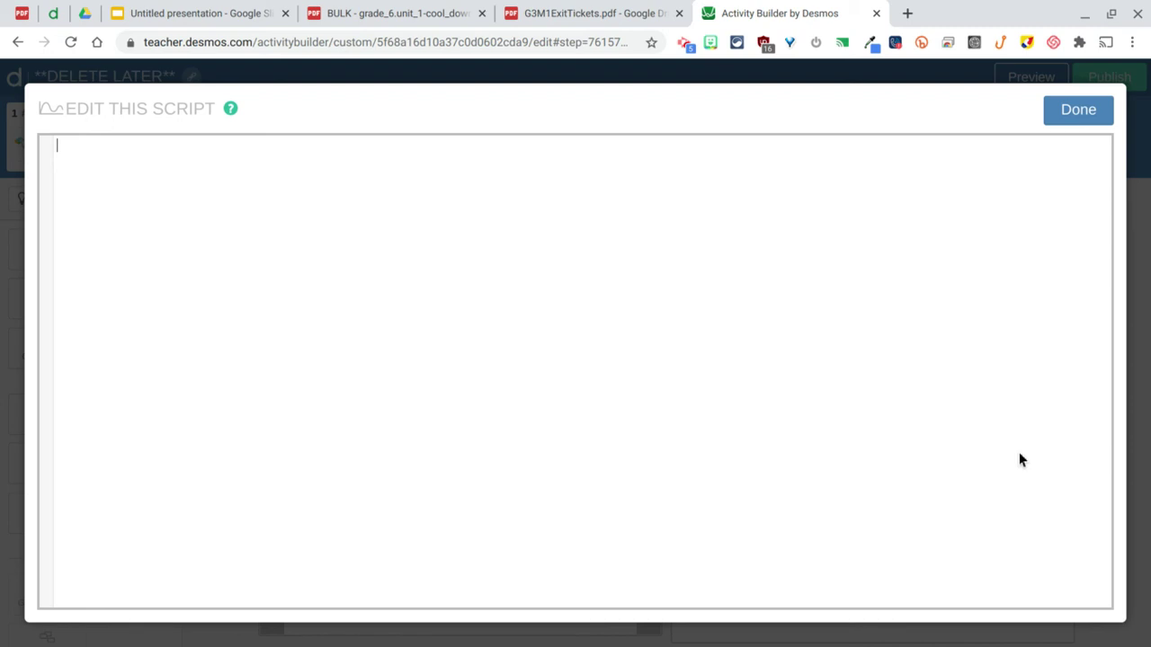
text(ini)
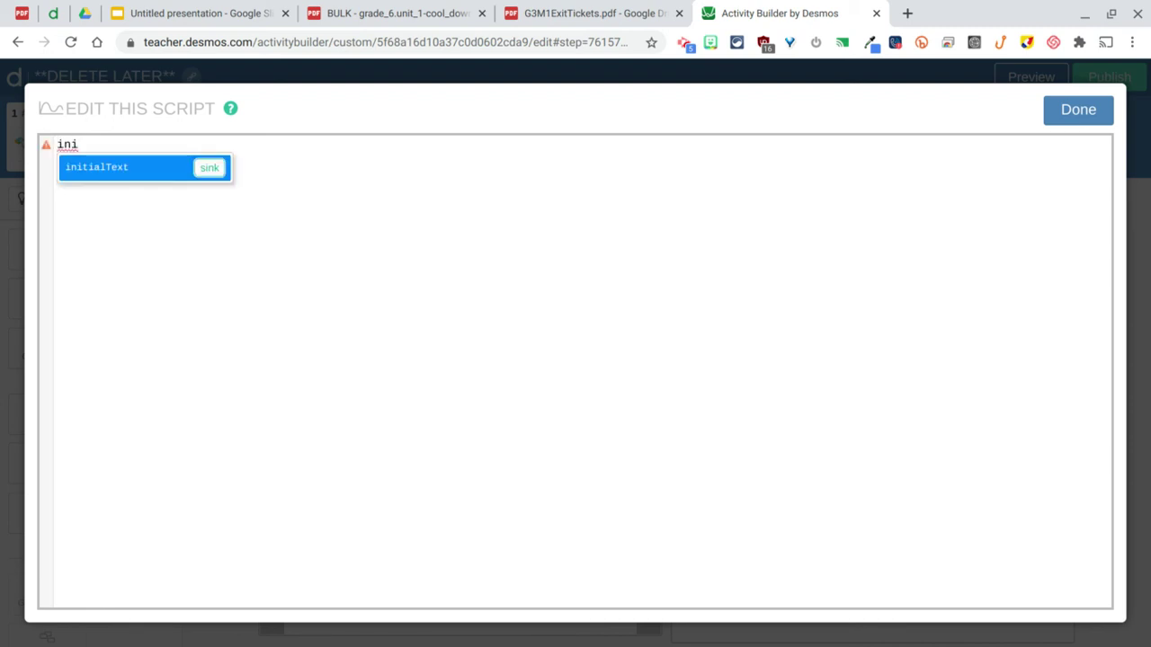
key(Return)
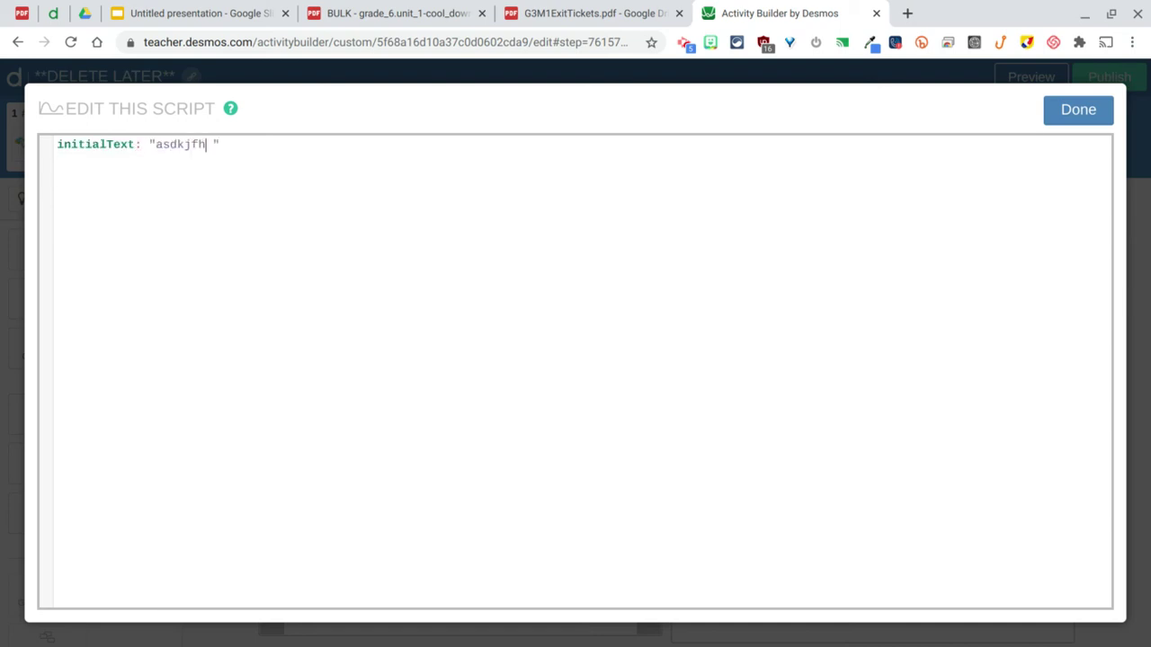
click(1073, 116)
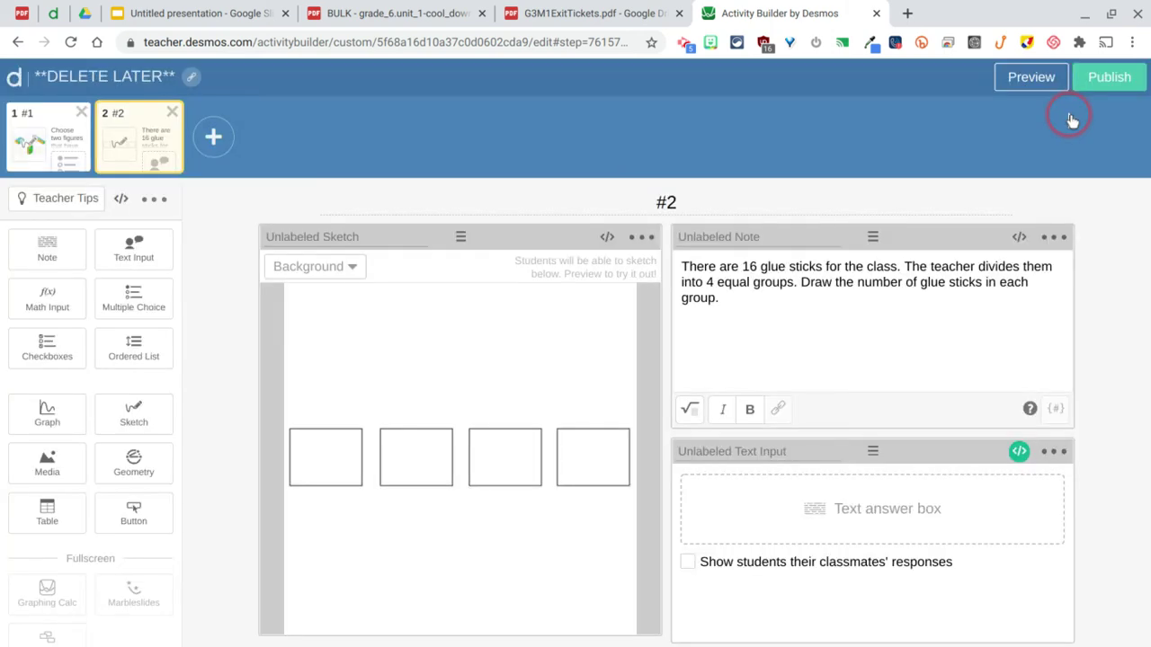
click(1028, 77)
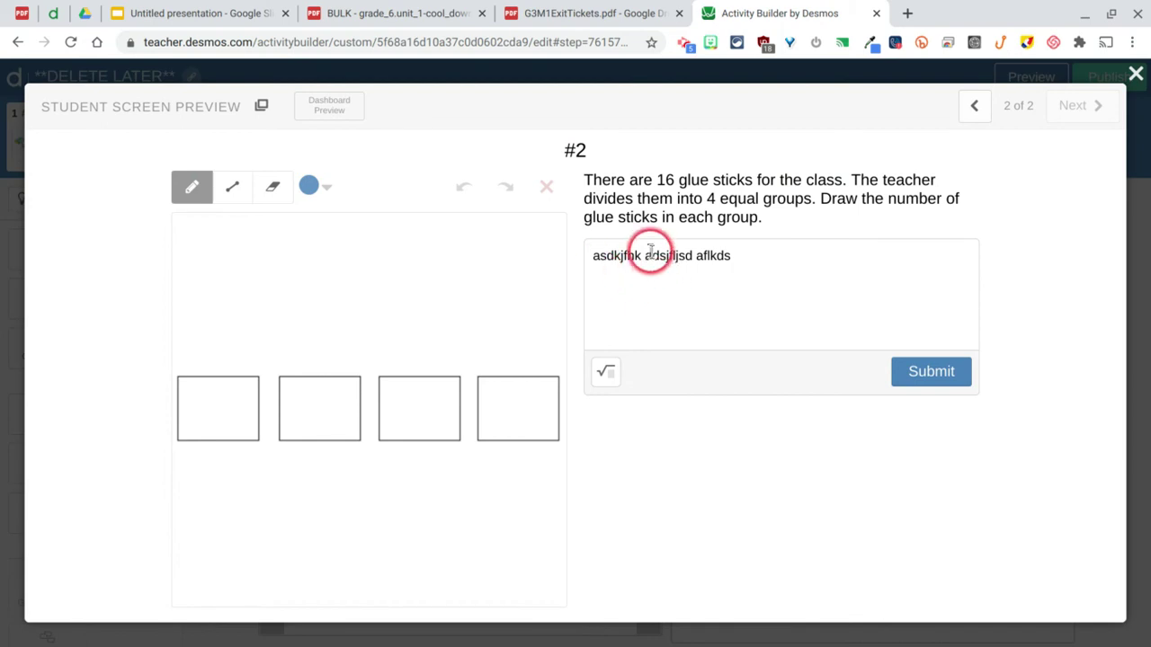
click(1137, 76)
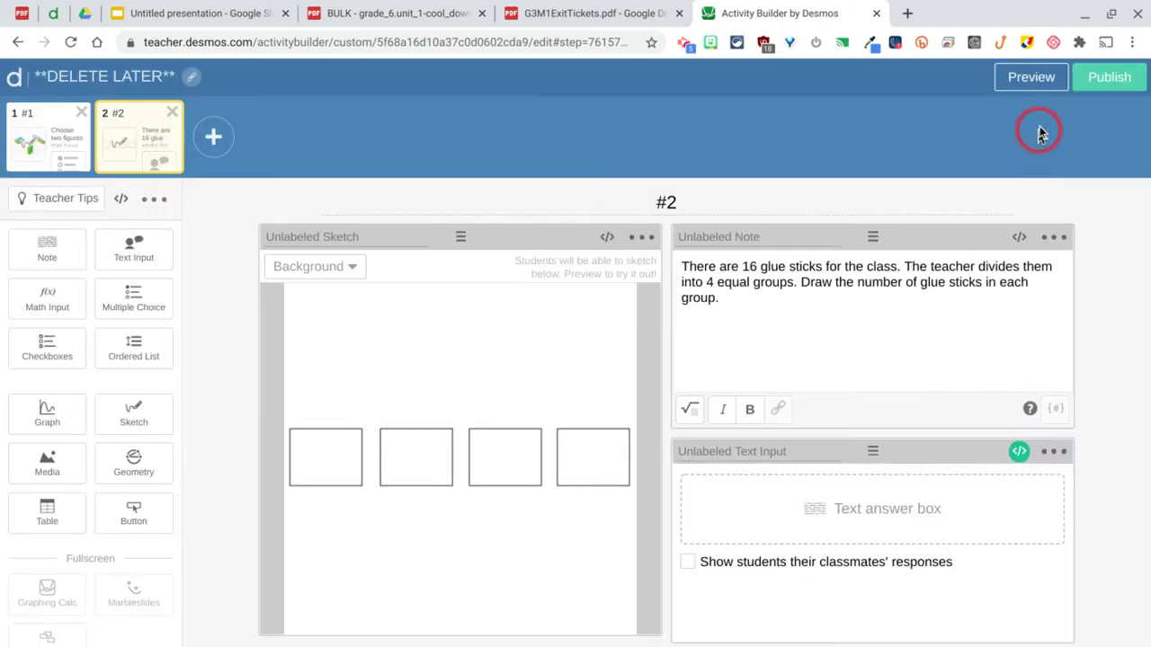
Step: Replace the initialText string with the two fill-in-the-blank sentences, separated by an empty line
click(1021, 452)
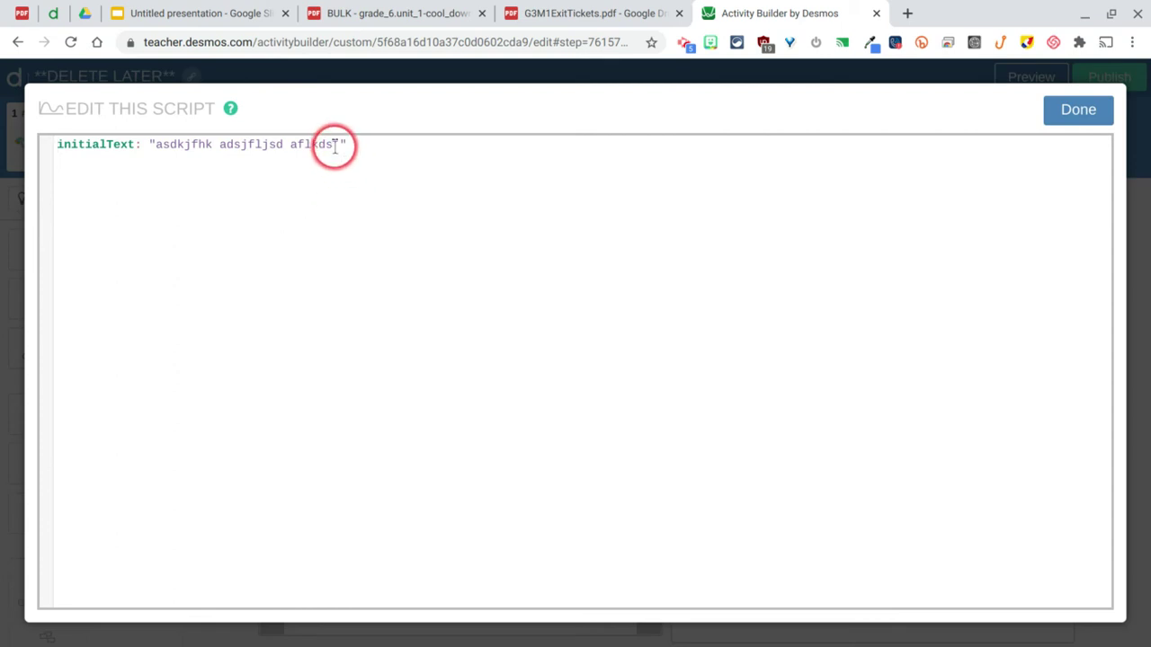
drag(334, 146, 153, 150)
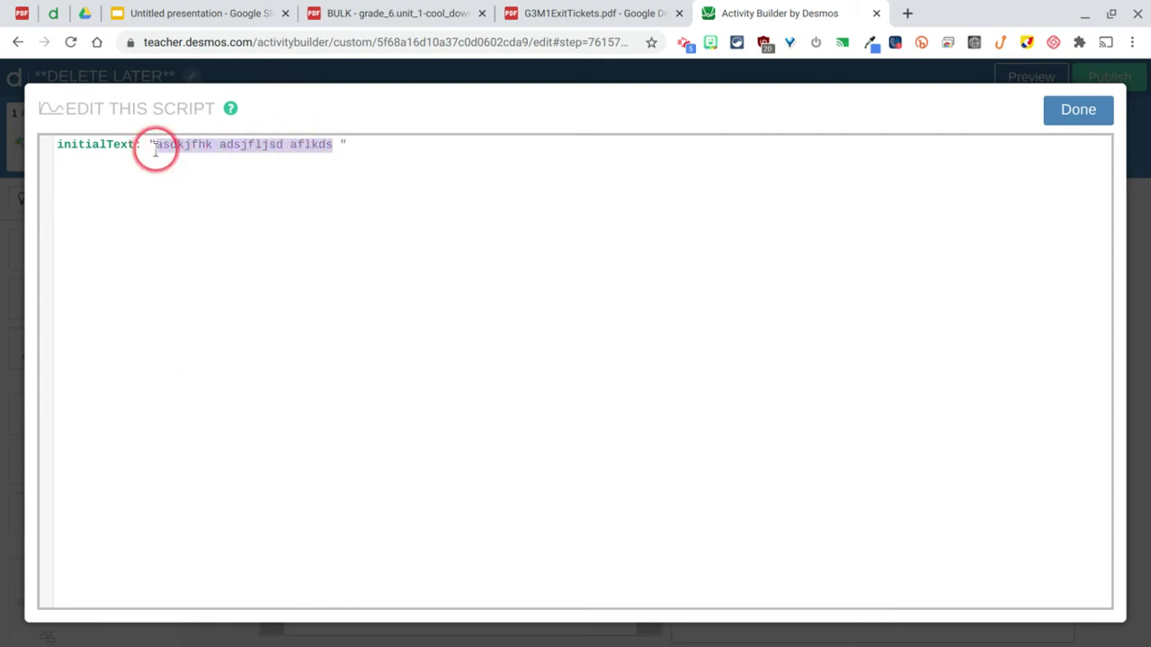
key(BackSpace)
text(There are ___________ glue sticks in each group. 16 ÷ ________ = __________)
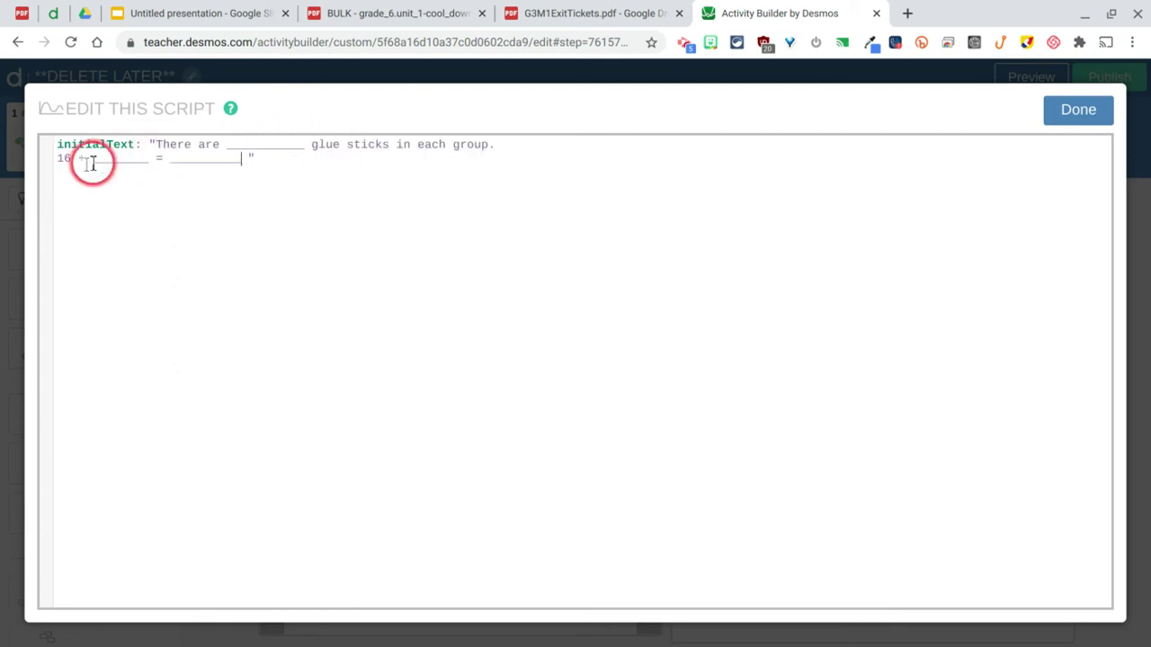
click(57, 159)
key(Return)
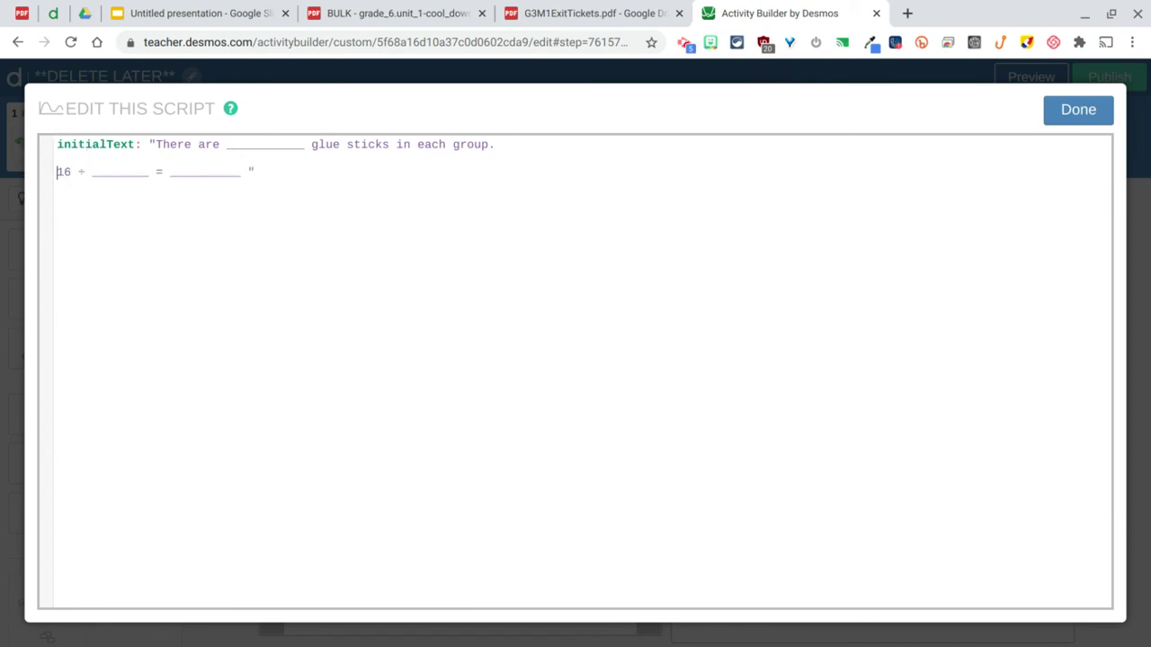
click(1063, 119)
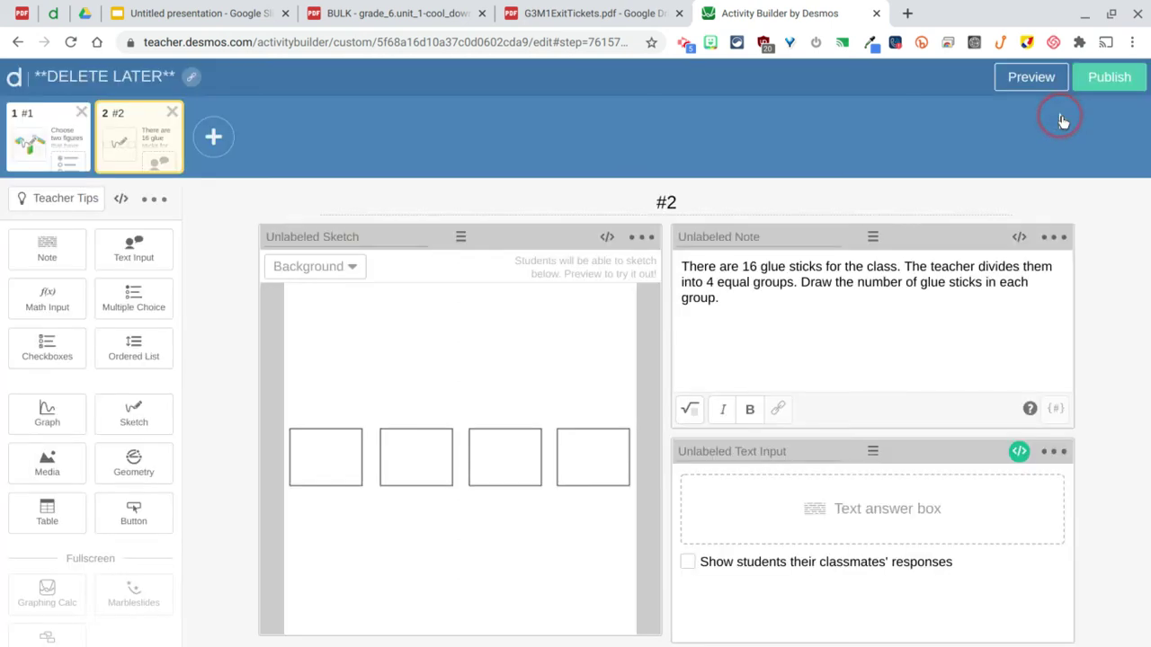
Step: Preview screen #2 and fill the first blank with 4
click(1031, 77)
click(673, 255)
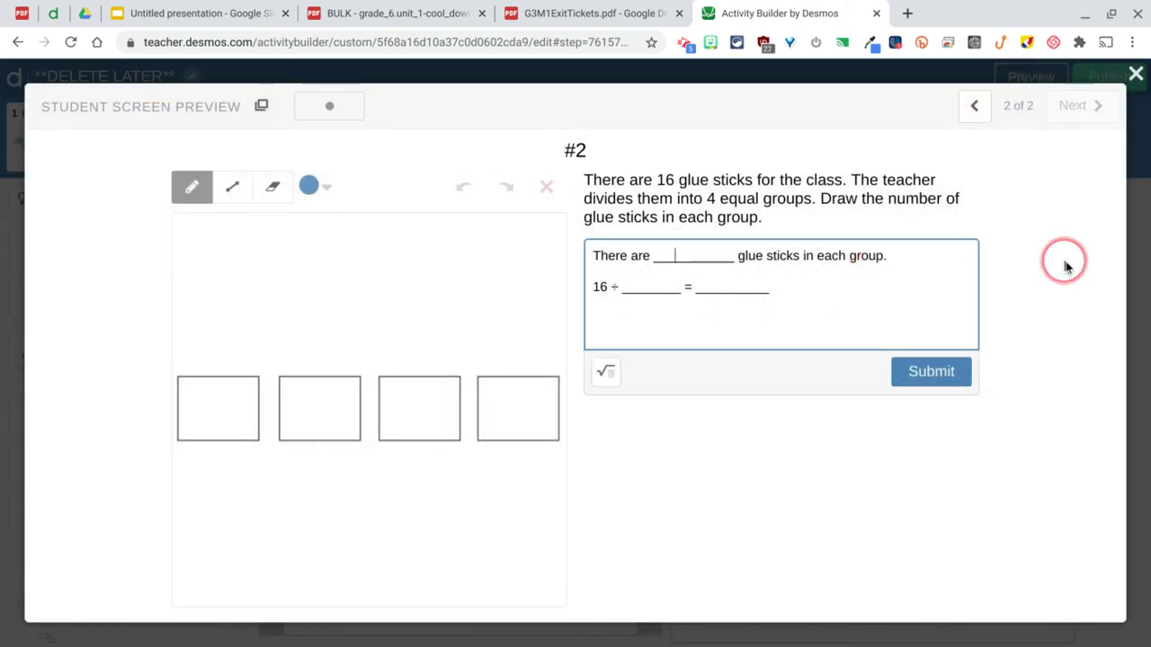
text(4)
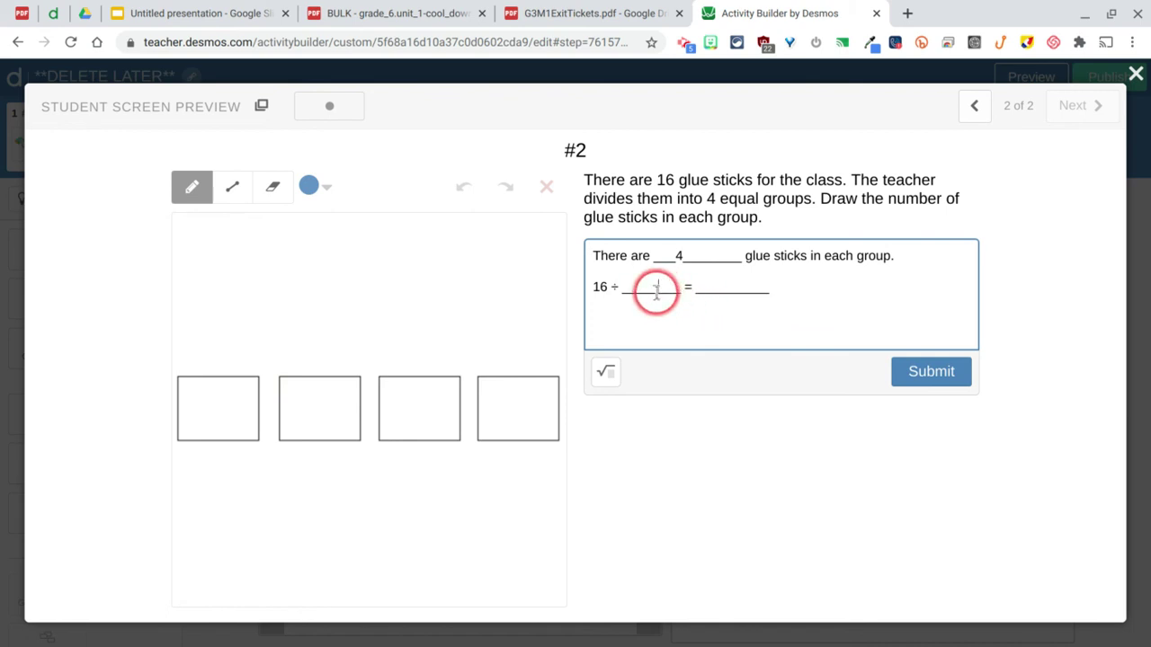
click(657, 288)
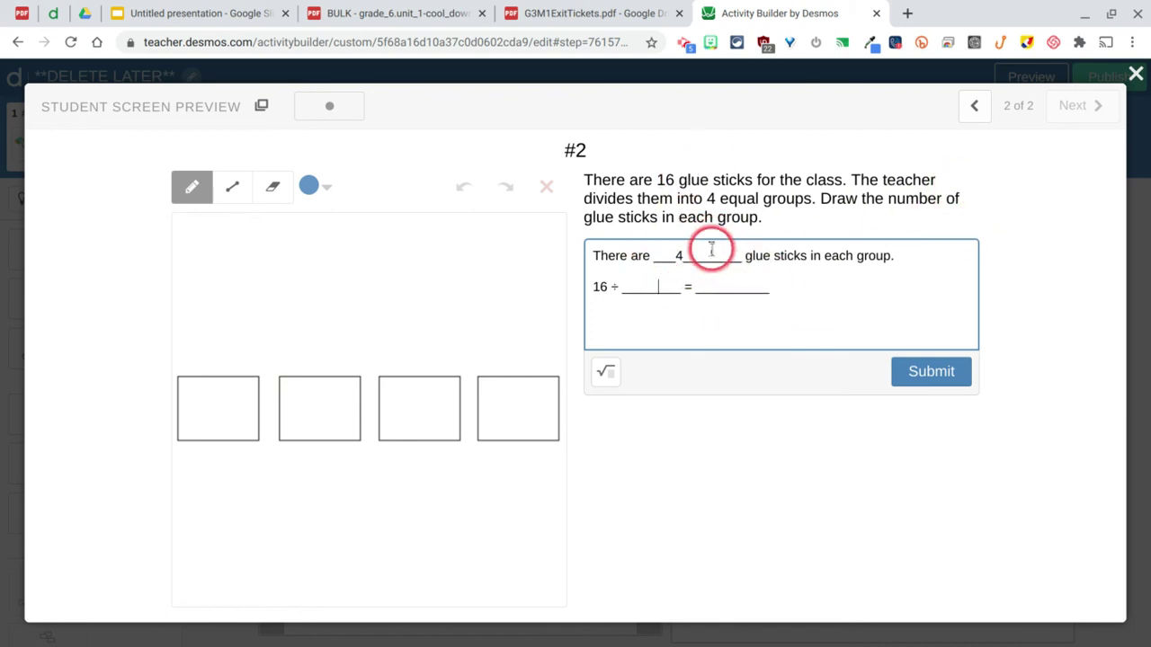
click(653, 287)
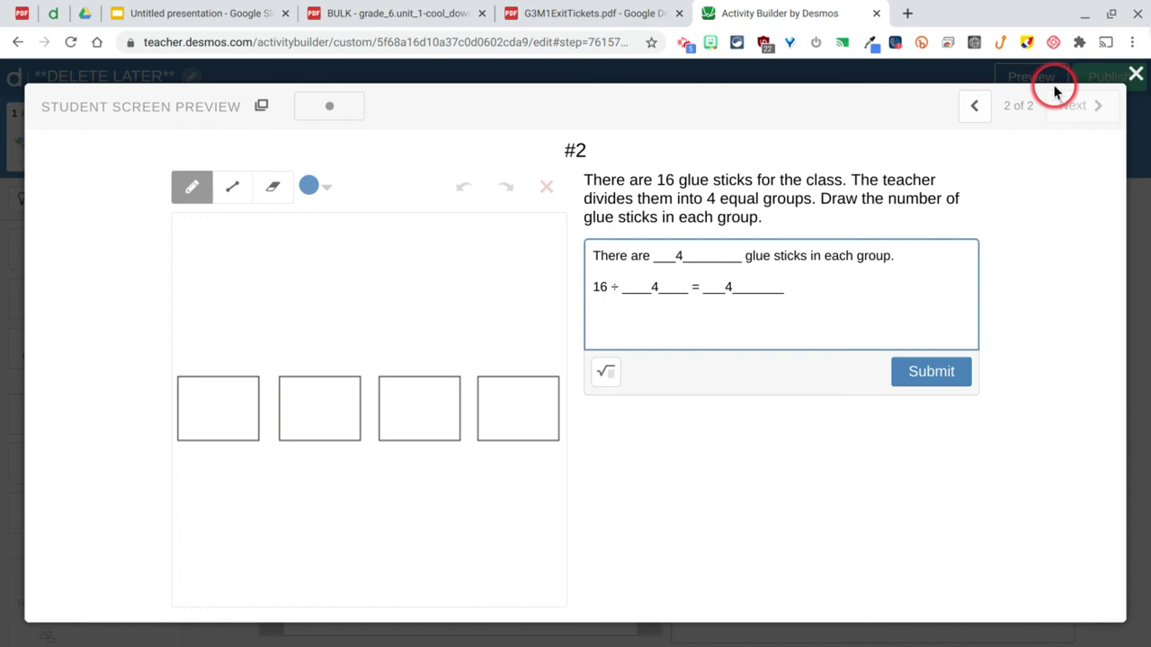
click(1134, 75)
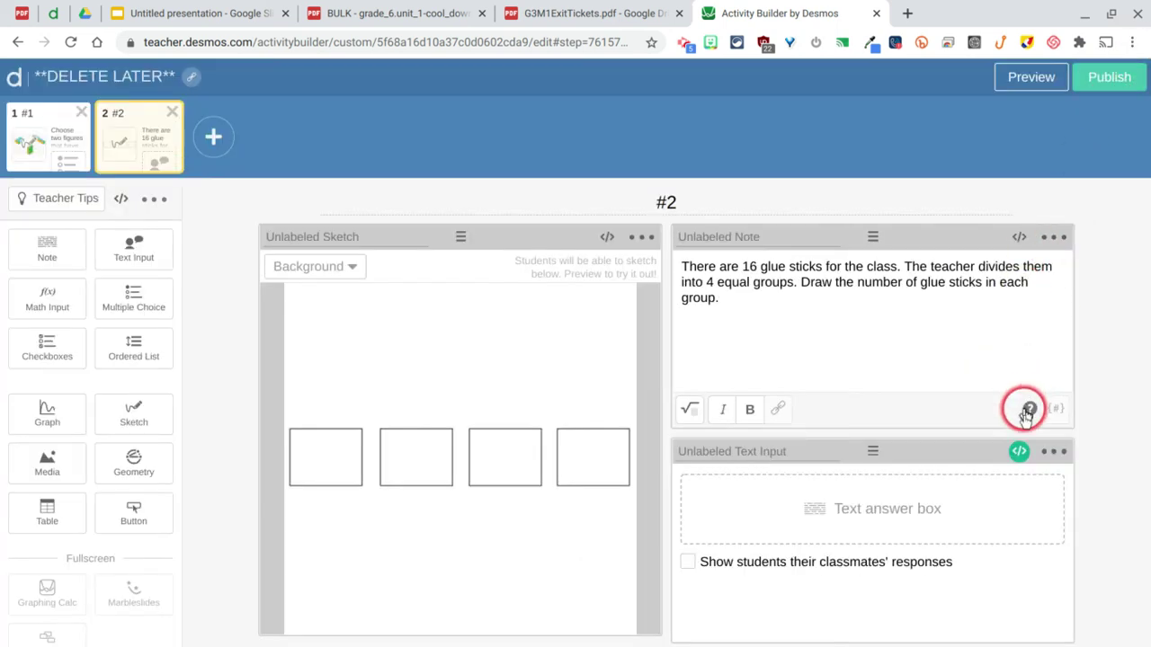
Step: Shorten each initialText blank to a wavy low line, giving '16 ÷ __ = __', and preview it
click(1019, 451)
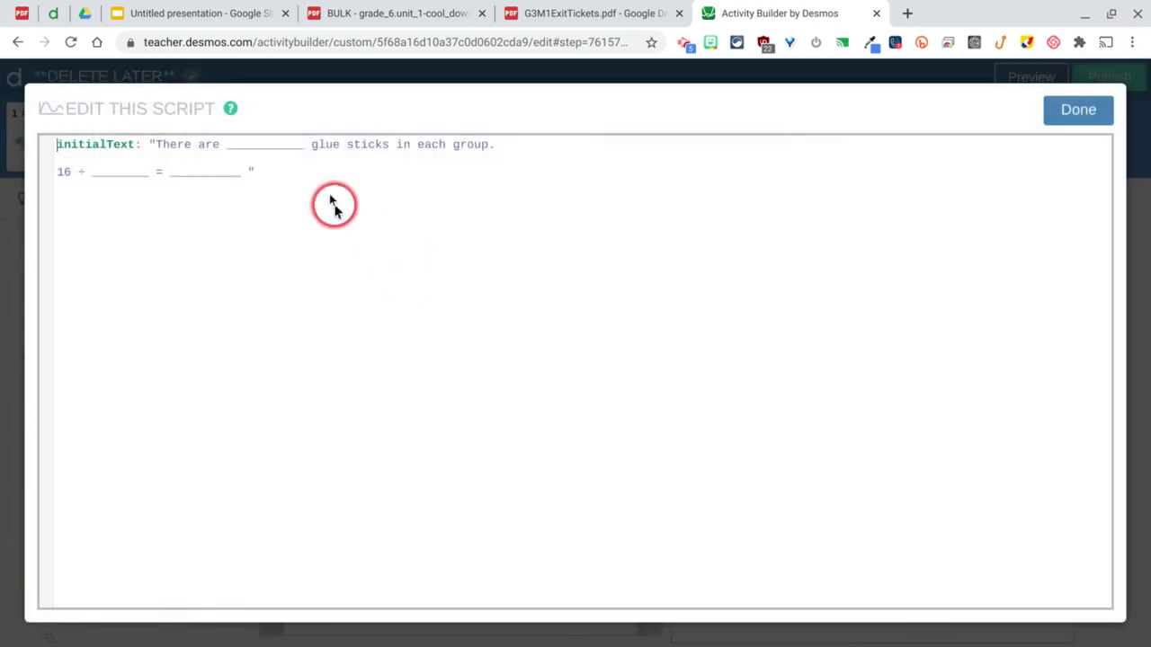
double_click(277, 145)
text(_)
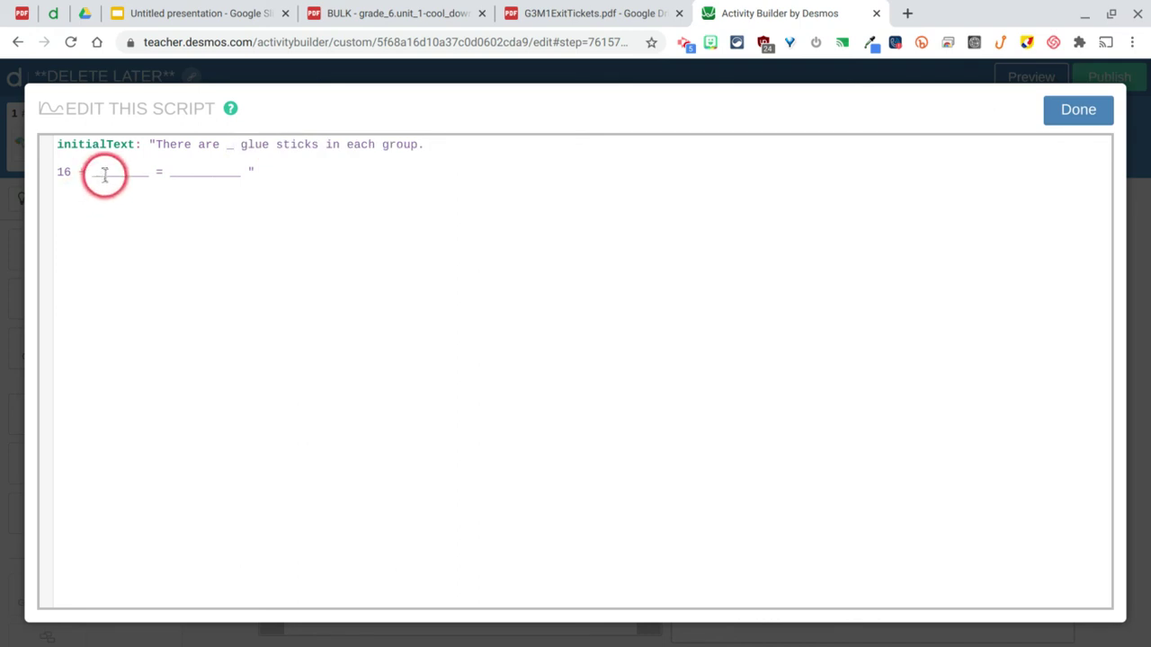
text(_)
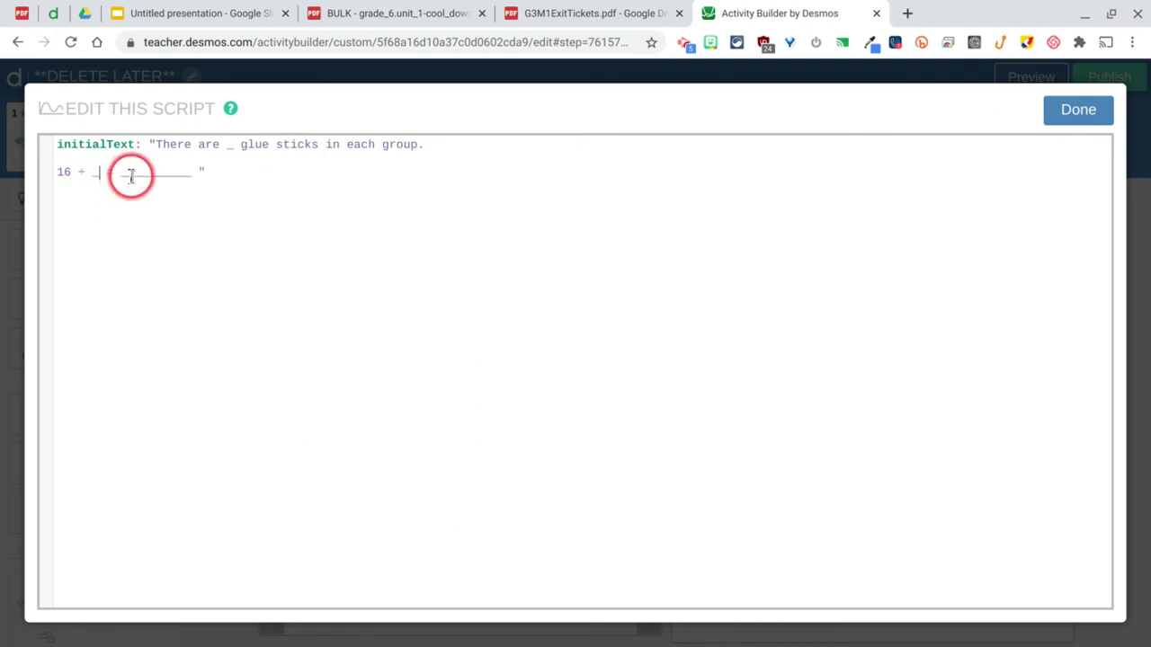
click(149, 172)
text(_)
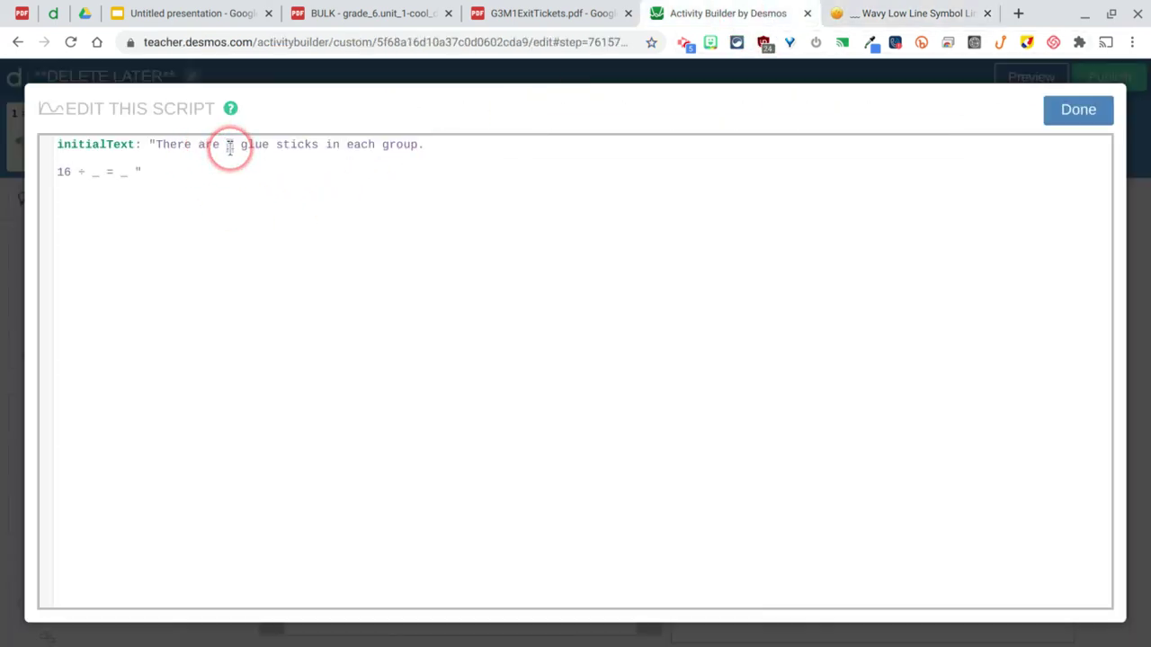
key(ctrl+v)
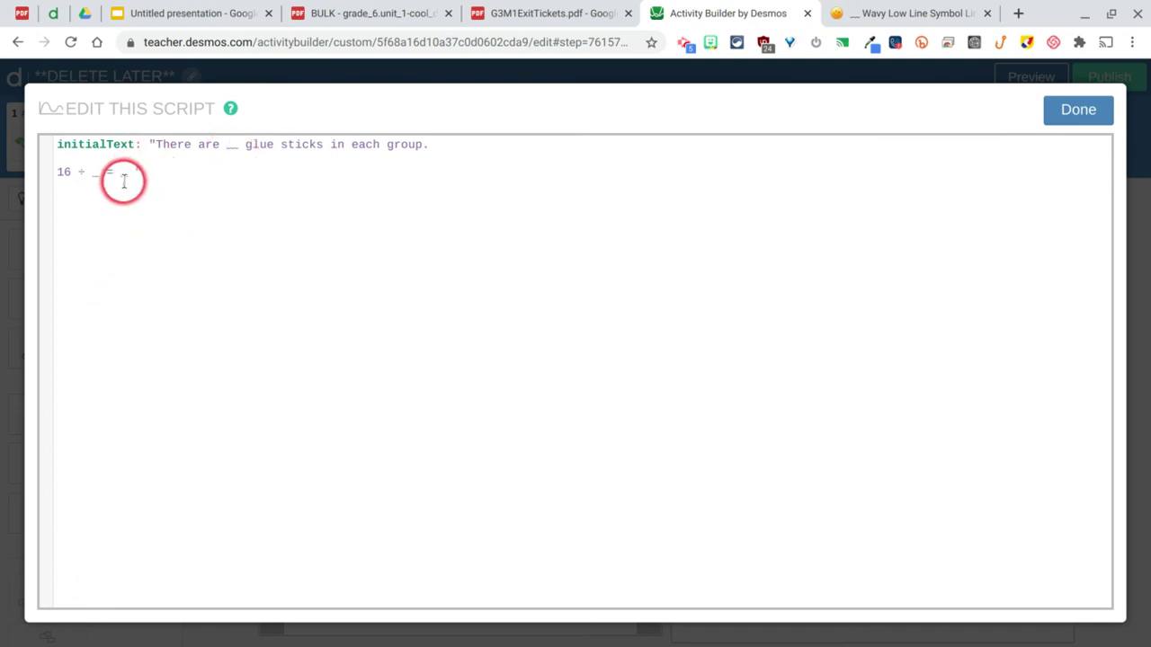
key(ctrl+v)
click(128, 174)
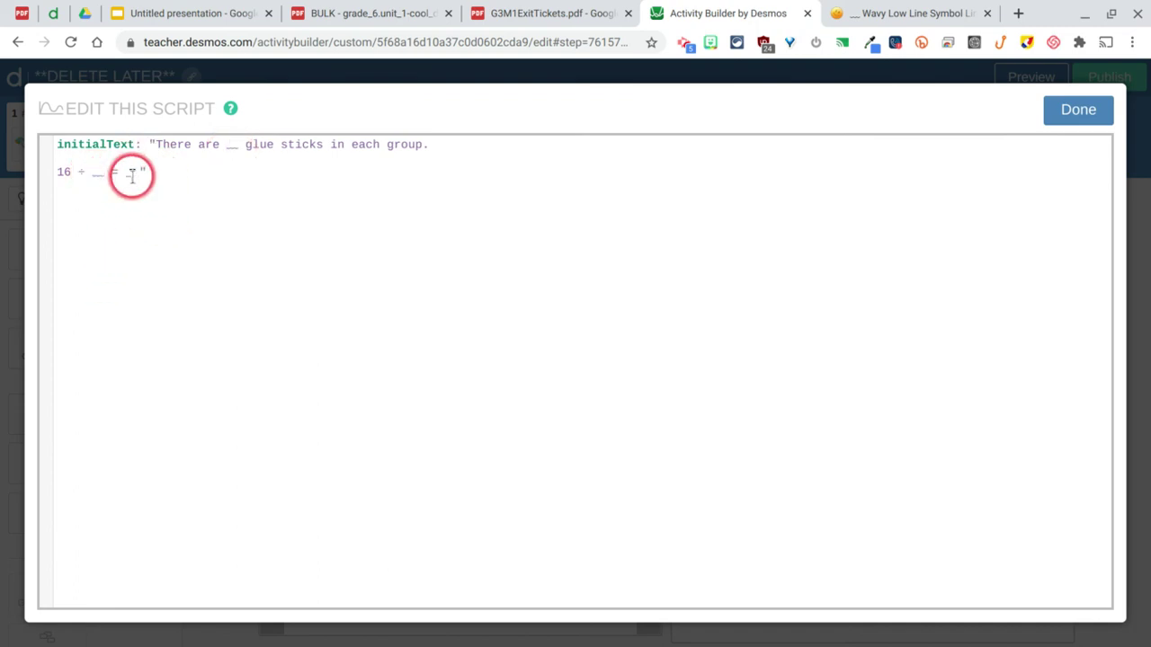
click(1087, 113)
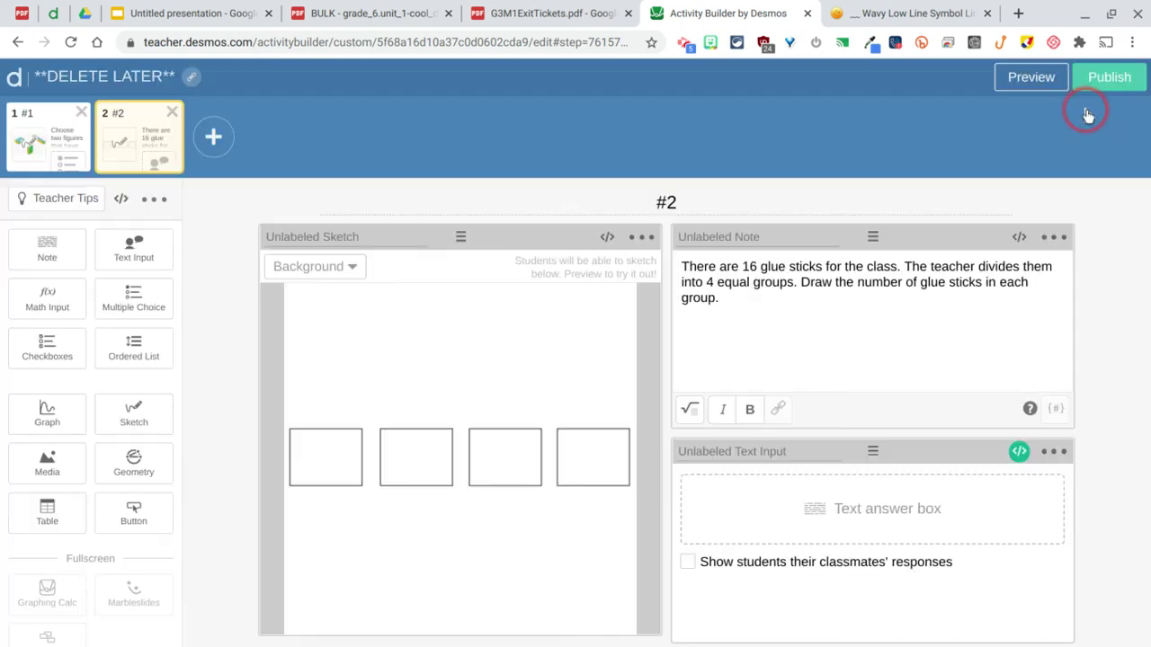
click(1044, 83)
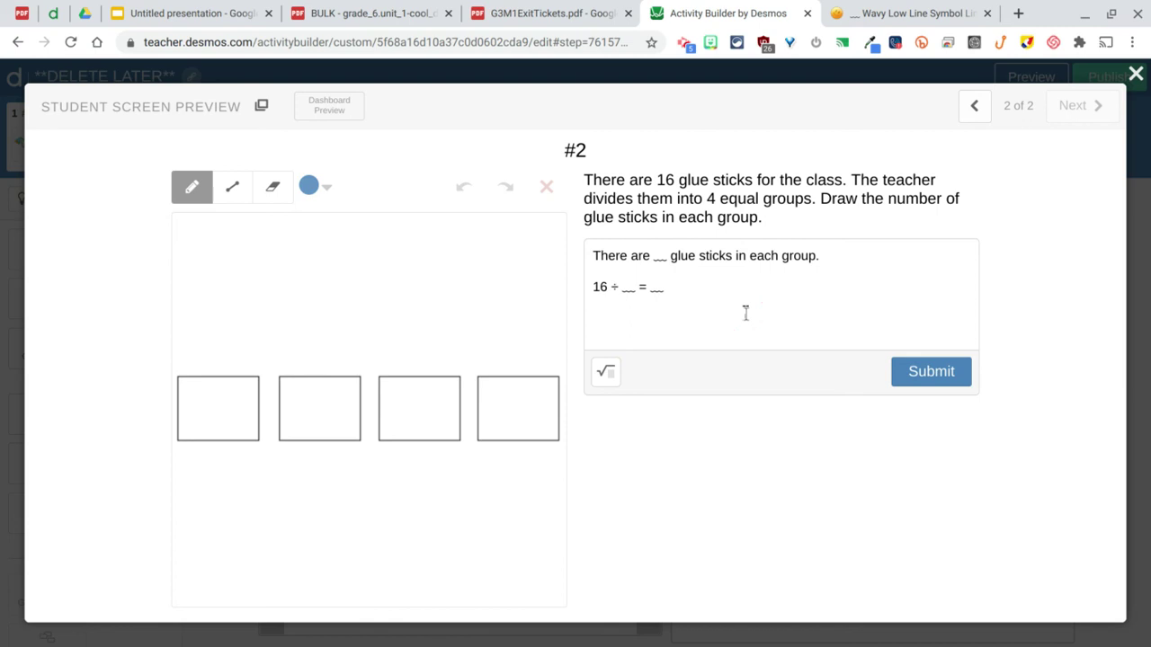
click(1136, 74)
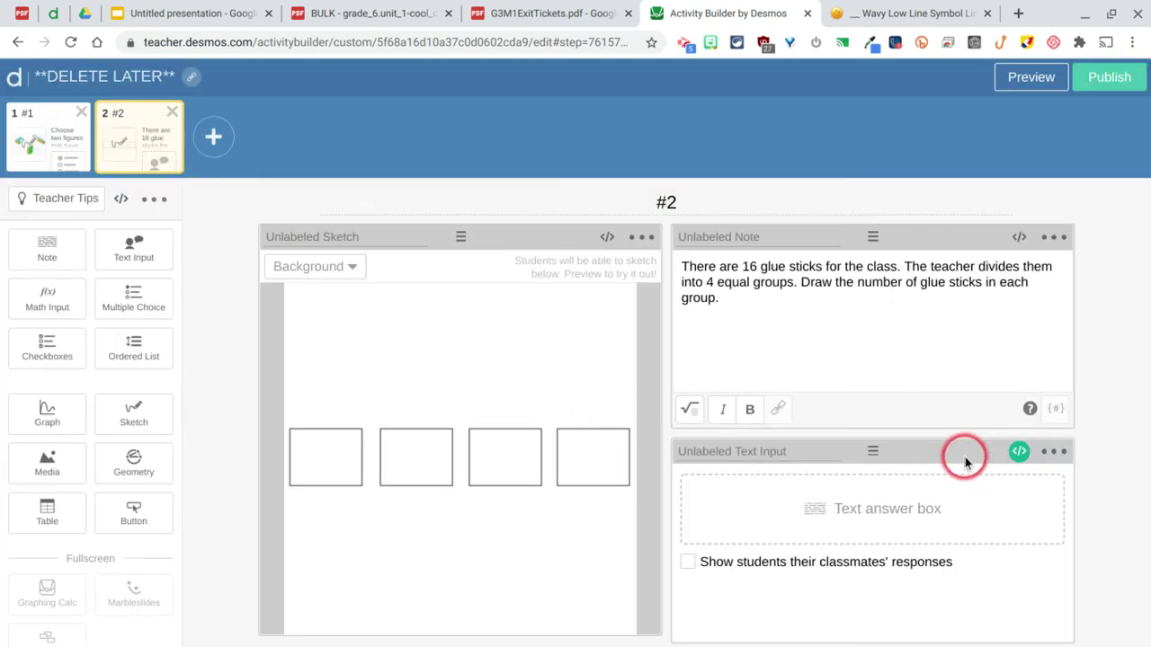